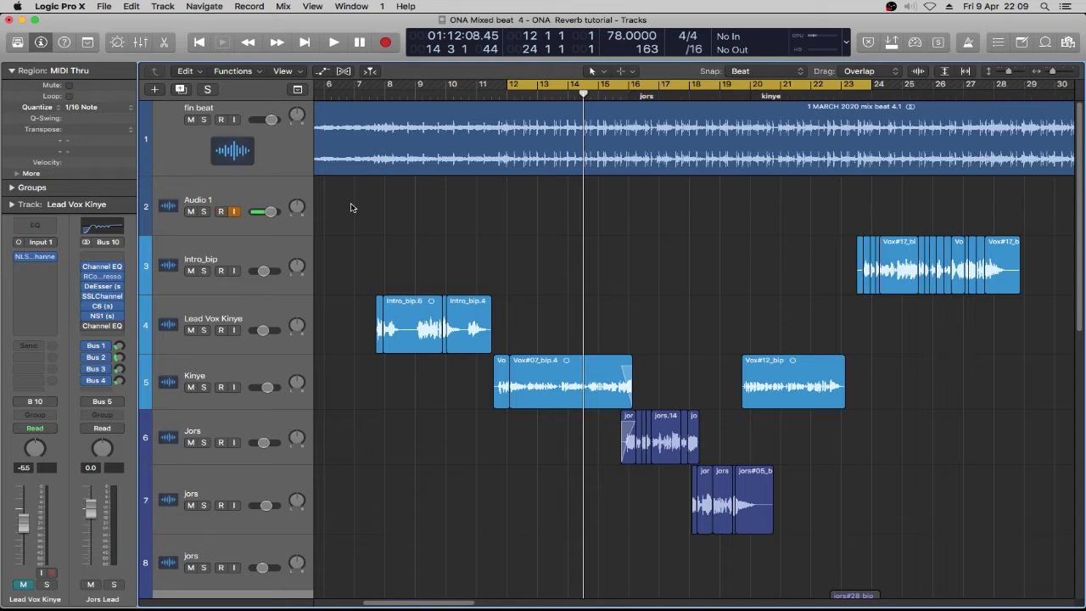
Play the mix from bar 12 with input monitoring turned off on the Audio 1 track.
{"action": "key", "text": "space"}
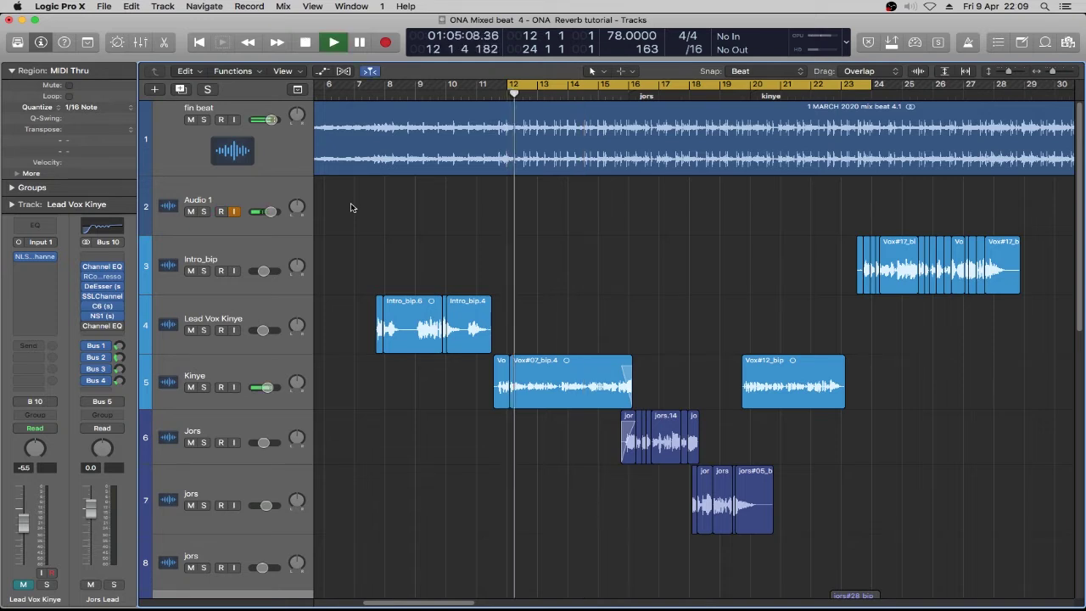
{"action": "left_click", "coordinate": [226, 212]}
{"action": "left_click", "coordinate": [231, 212]}
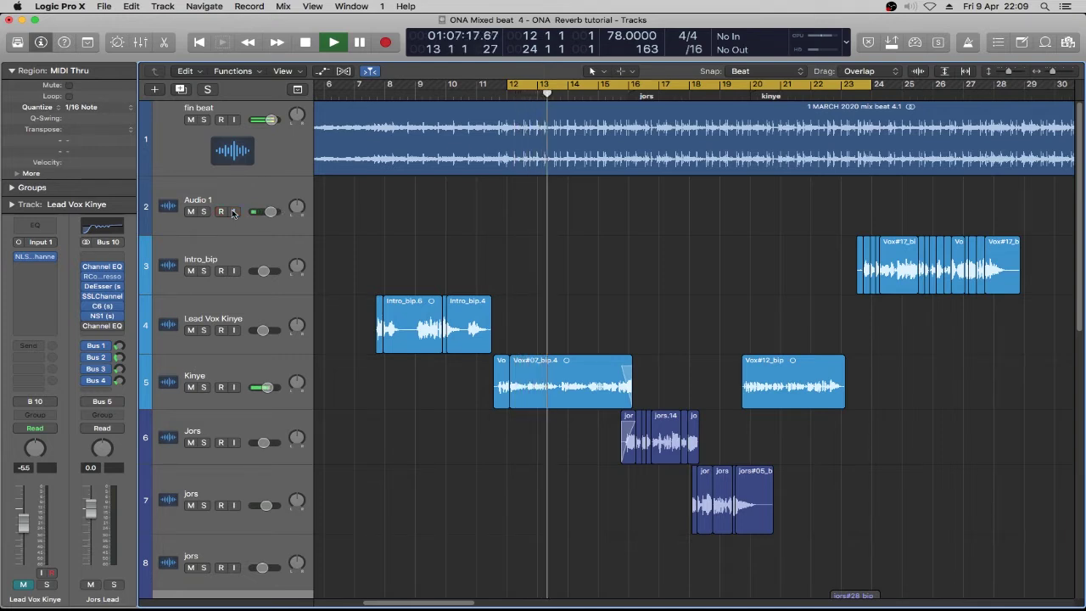
{"action": "left_click", "coordinate": [231, 212]}
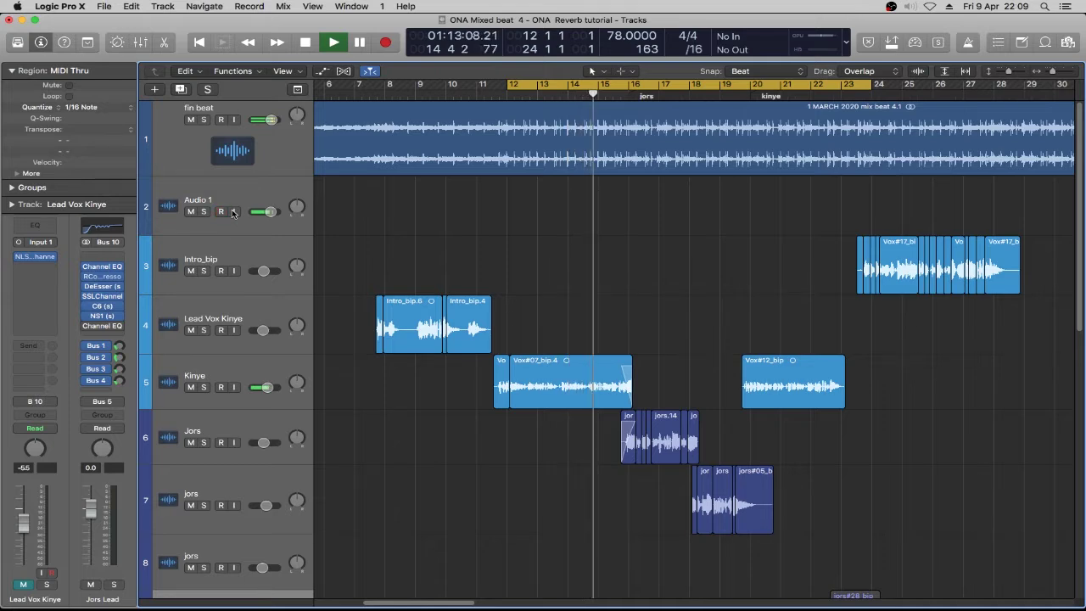
{"action": "left_click", "coordinate": [232, 212]}
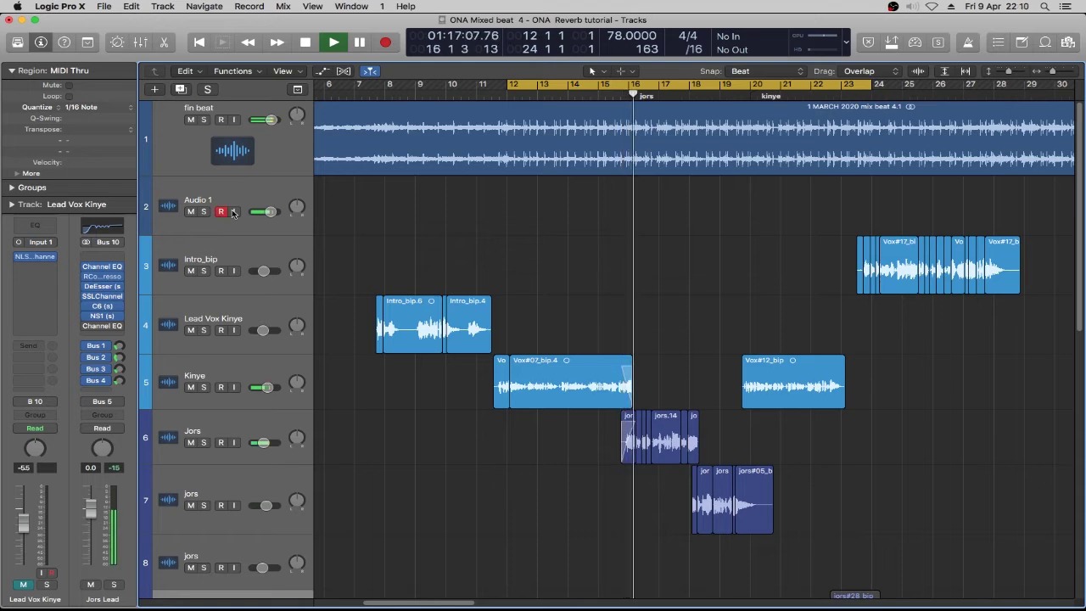
{"action": "left_click", "coordinate": [231, 212]}
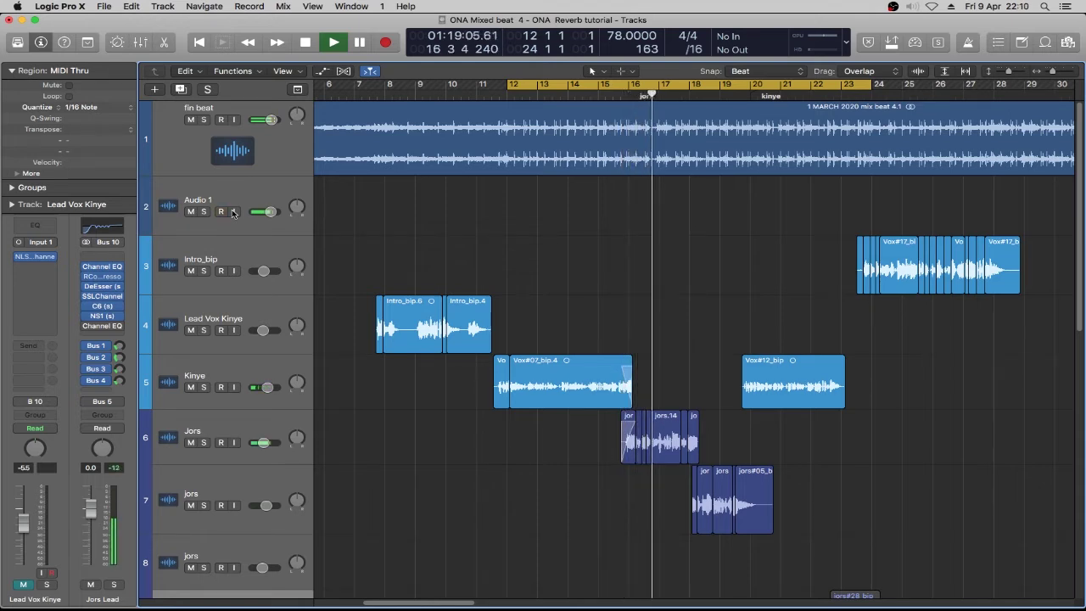
{"action": "left_click", "coordinate": [232, 212]}
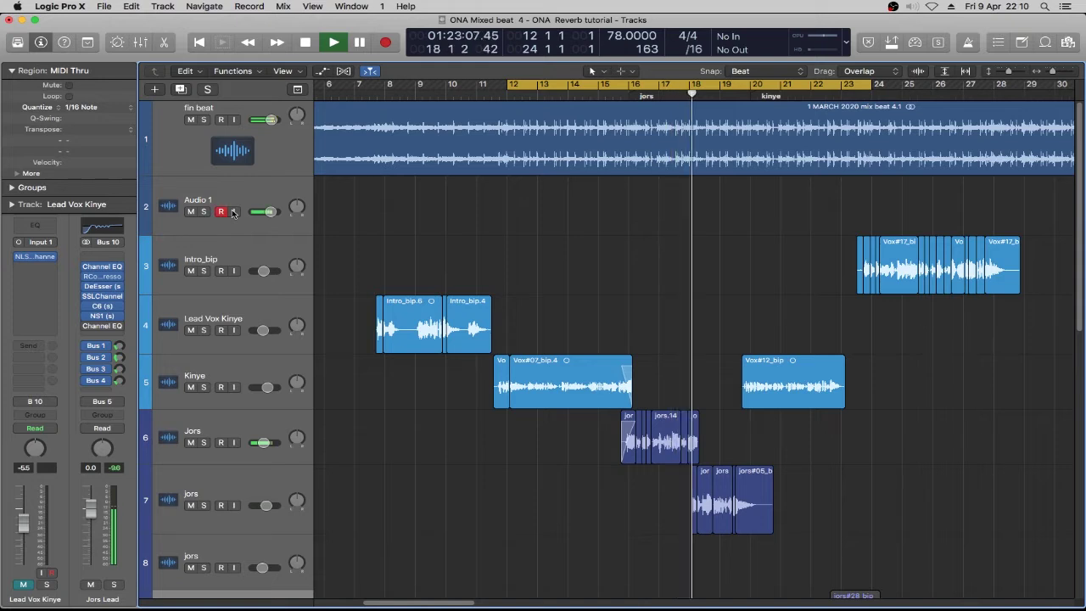
{"action": "left_click", "coordinate": [231, 212]}
{"action": "left_click", "coordinate": [234, 212]}
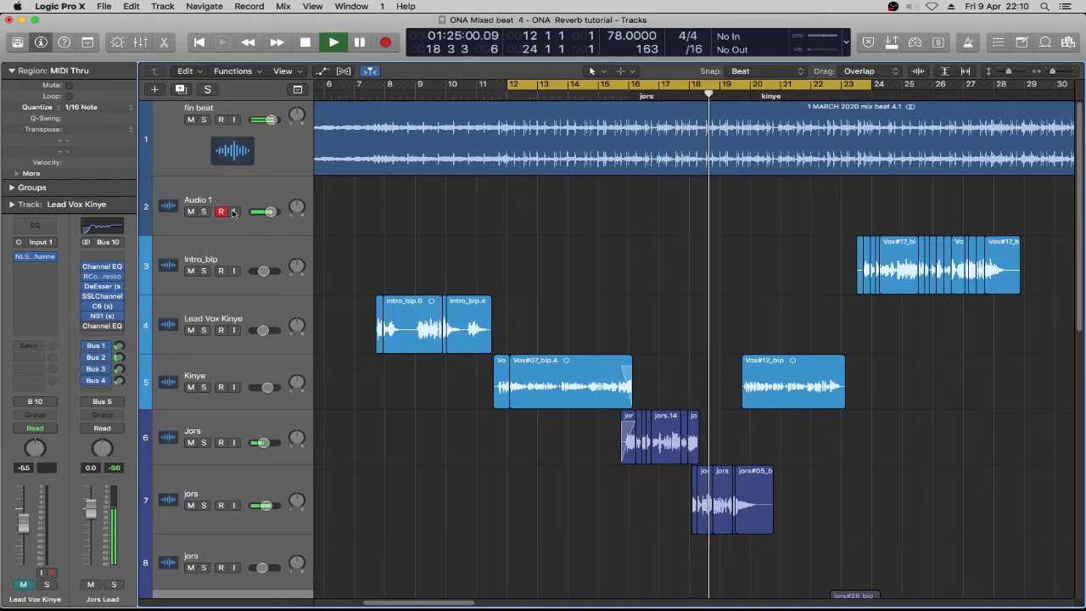
Show the ValhallaPlate plug-in window of the Reverb Aux.
{"action": "key", "text": "v"}
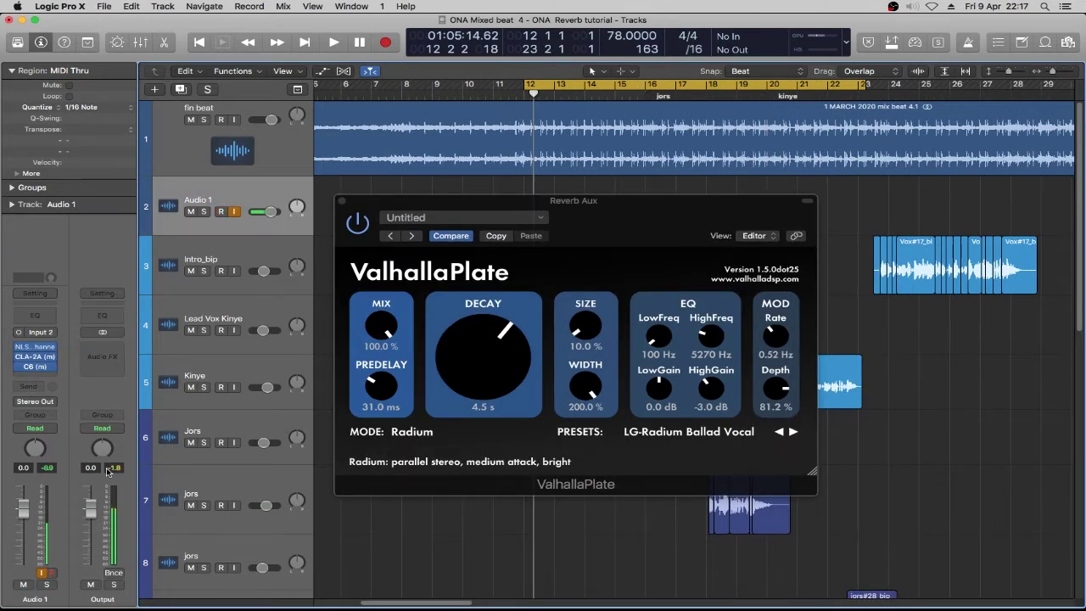
{"action": "key", "text": "alt+shift+r"}
{"action": "key", "text": "alt+shift+r"}
{"action": "key", "text": "alt+shift+r"}
{"action": "key", "text": "alt+shift+r"}
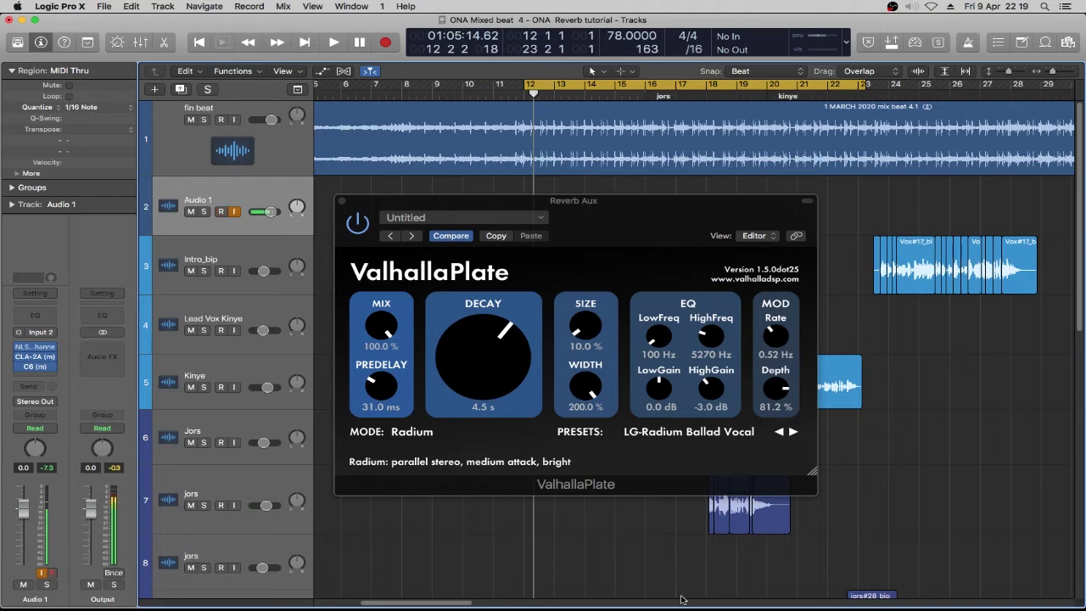
Switch to Calculator, divide 60000 by 78, and return to Logic Pro.
{"action": "mouse_move", "coordinate": [706, 606]}
{"action": "left_click", "coordinate": [635, 604]}
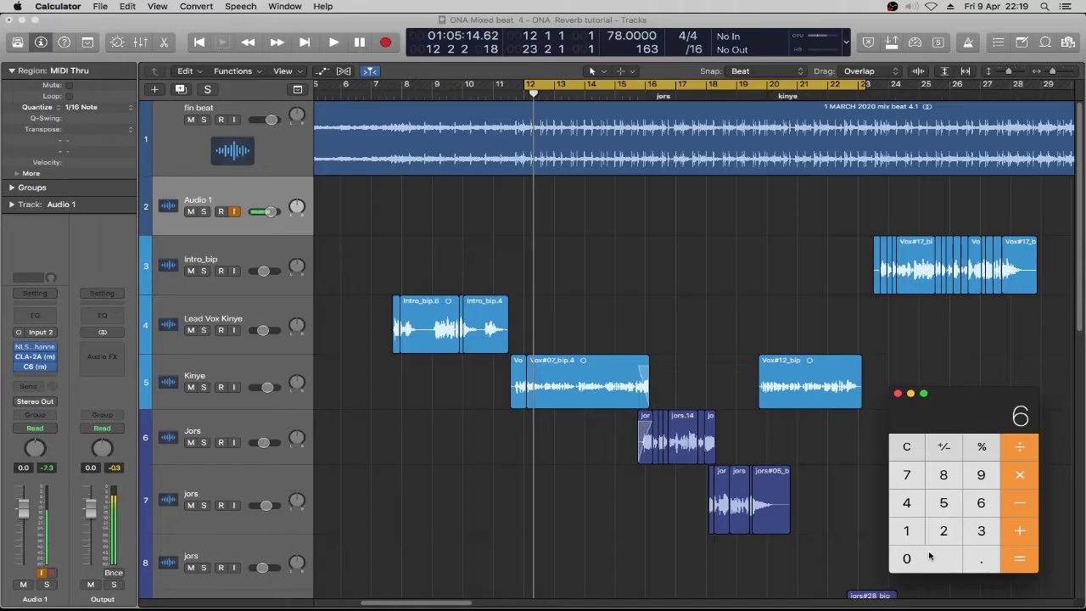
{"action": "left_click", "coordinate": [929, 557]}
{"action": "left_click", "coordinate": [927, 557]}
{"action": "left_click", "coordinate": [926, 557]}
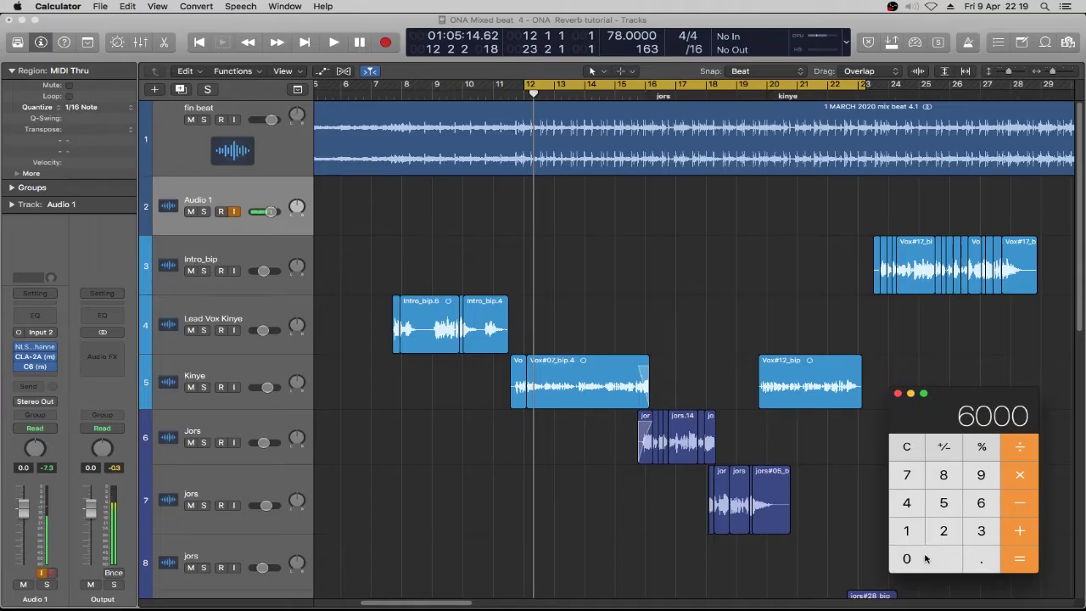
{"action": "left_click", "coordinate": [926, 557]}
{"action": "key", "text": "slash"}
{"action": "left_click", "coordinate": [905, 475]}
{"action": "left_click", "coordinate": [943, 502]}
{"action": "left_click", "coordinate": [1020, 558]}
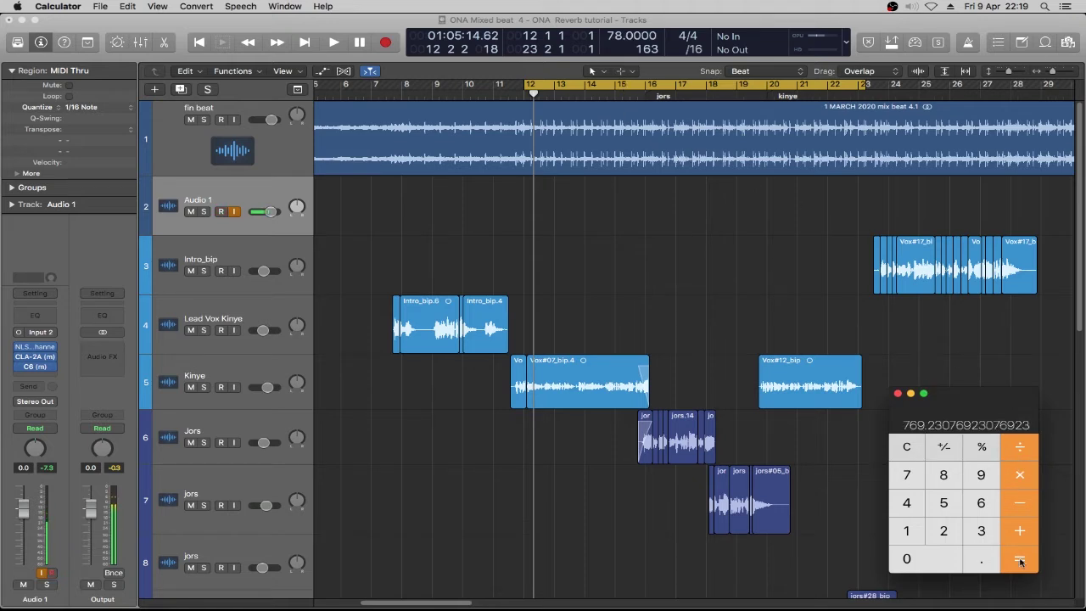
{"action": "key", "text": "super+Tab"}
{"action": "left_click", "coordinate": [40, 48]}
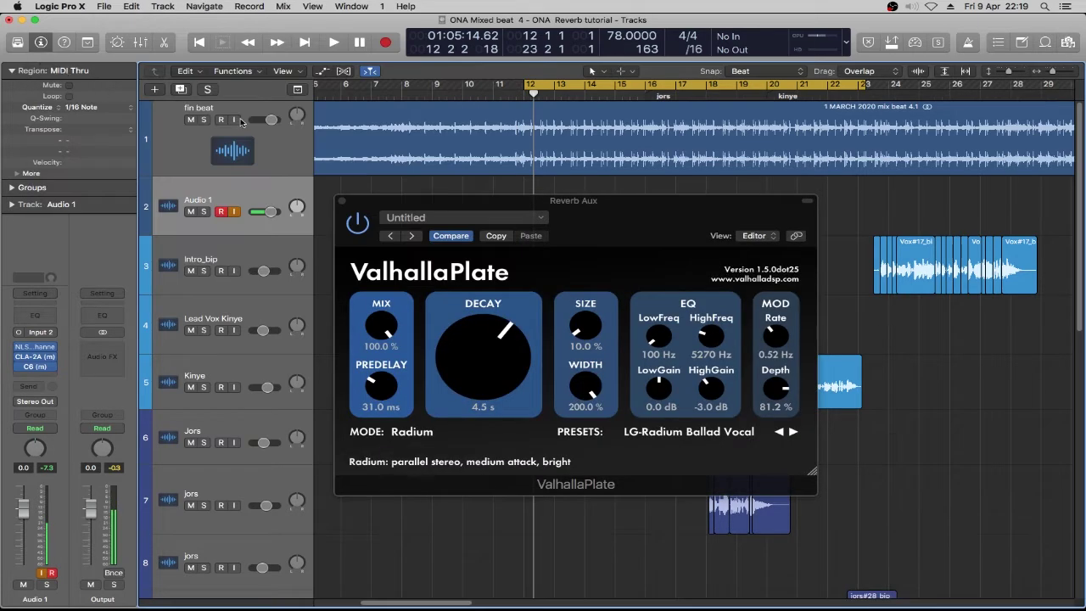
Switch to Calculator, move its window clear of the screen edge, and divide the beat length by 4.
{"action": "mouse_move", "coordinate": [628, 605]}
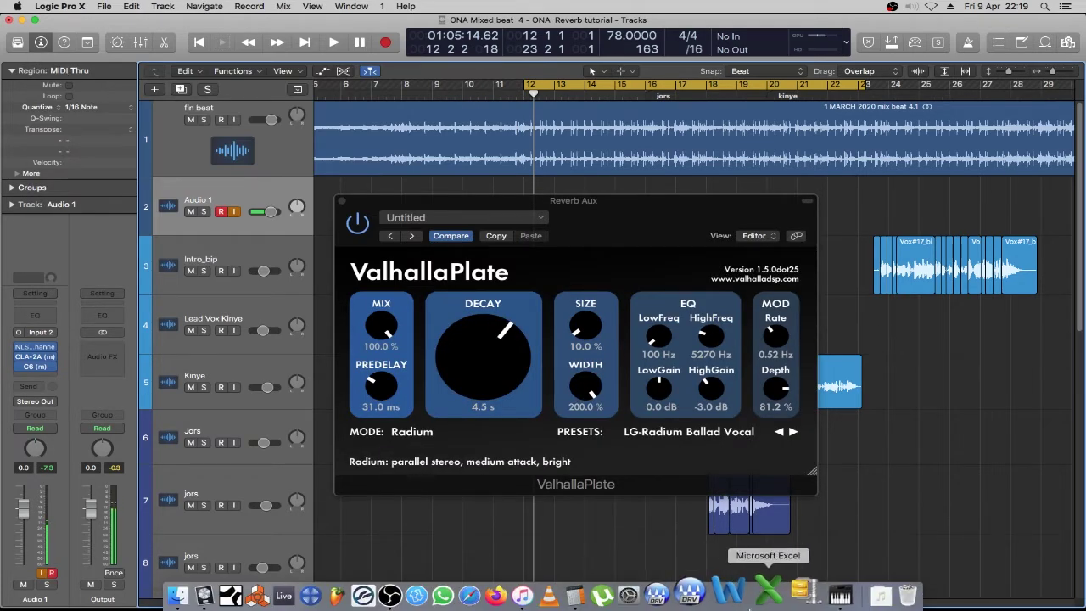
{"action": "left_click", "coordinate": [598, 596]}
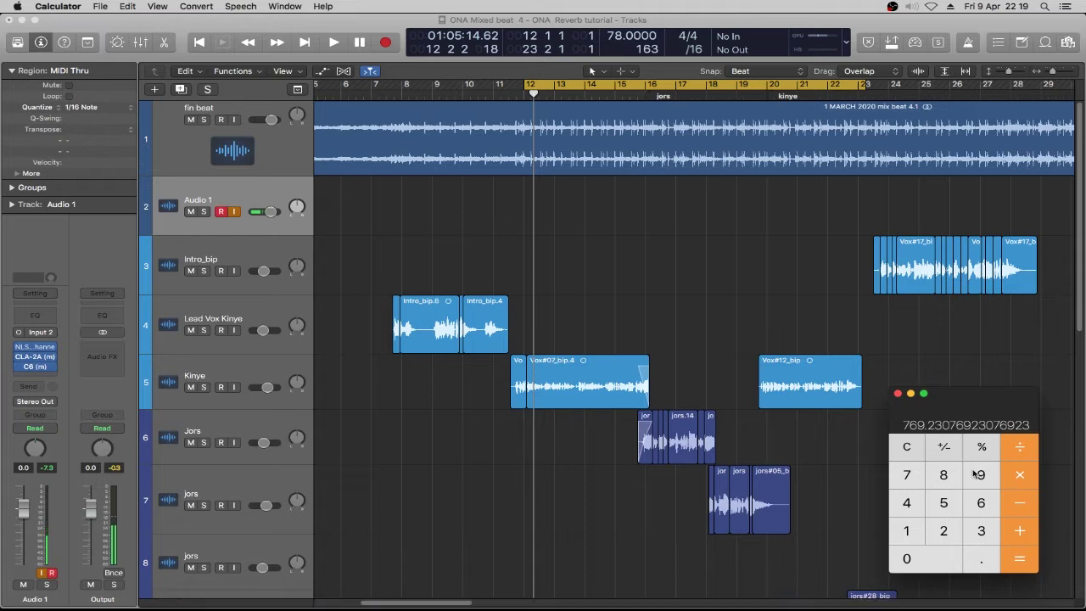
{"action": "left_click_drag", "start_coordinate": [967, 395], "coordinate": [938, 360]}
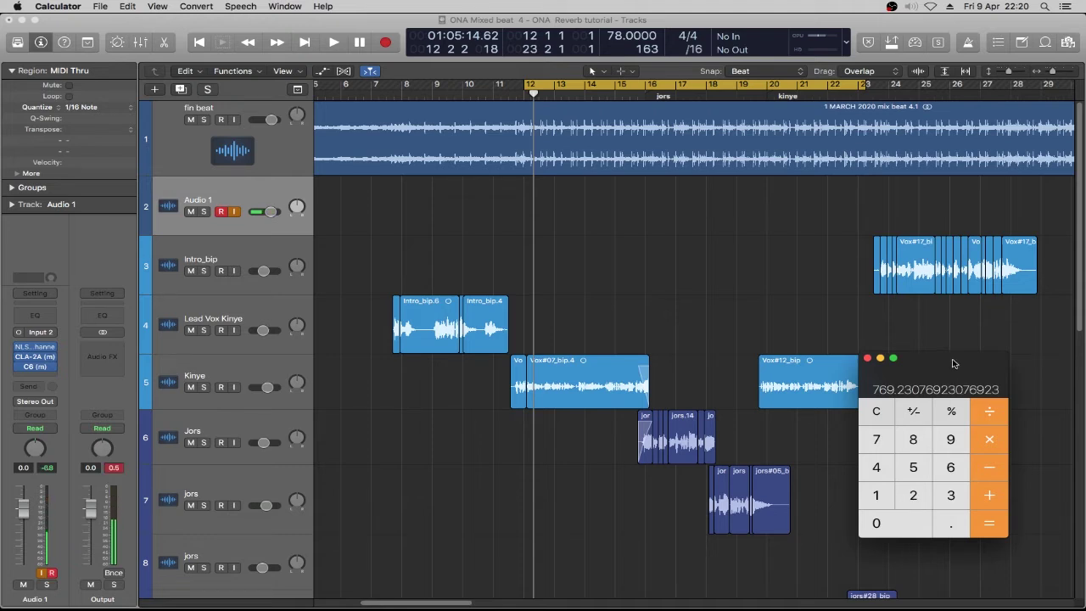
{"action": "left_click_drag", "start_coordinate": [953, 361], "coordinate": [947, 356]}
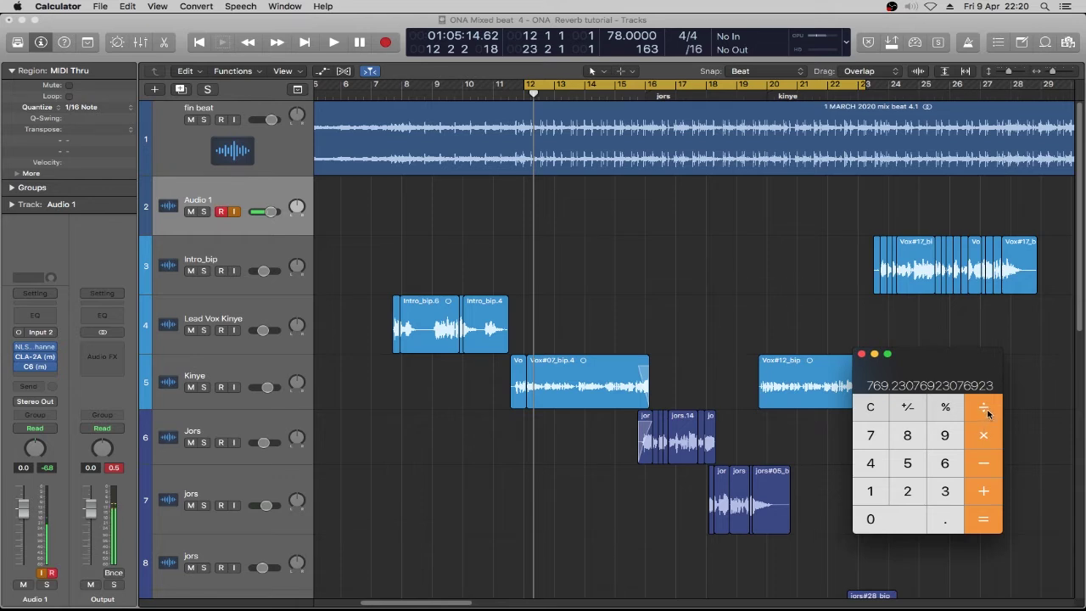
{"action": "type", "text": "/4"}
{"action": "key", "text": "Return"}
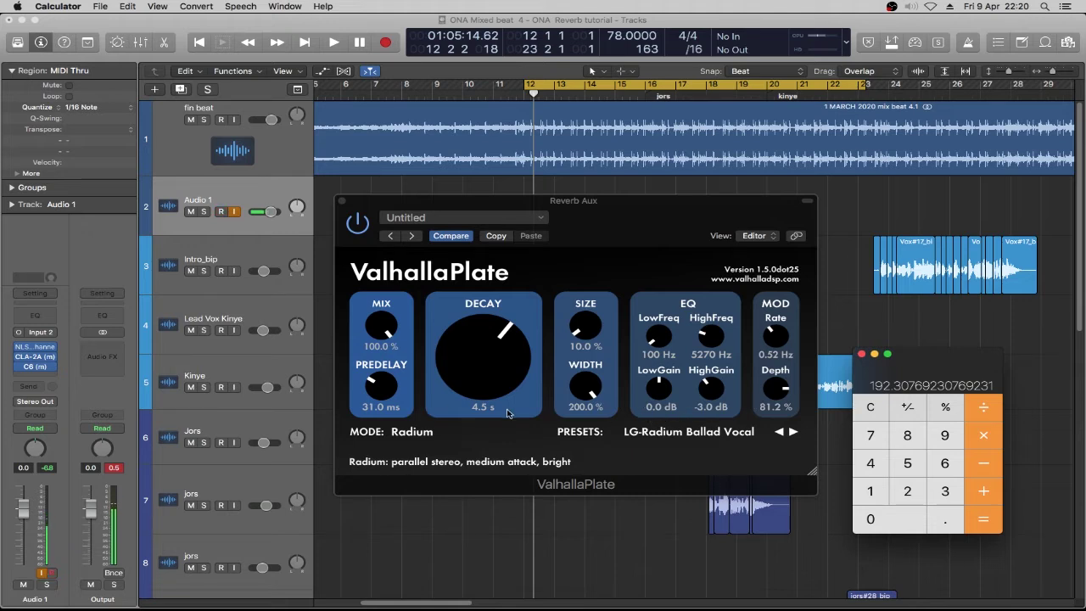
Set the ValhallaPlate decay to 1.9 s.
{"action": "double_click", "coordinate": [434, 408]}
{"action": "type", "text": "1.9"}
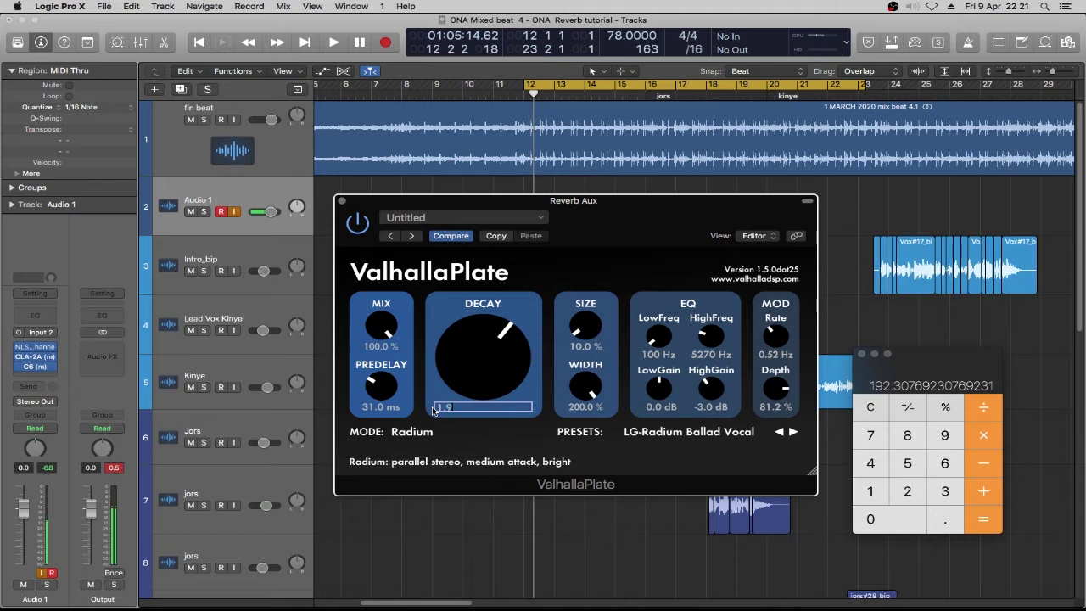
{"action": "key", "text": "Return"}
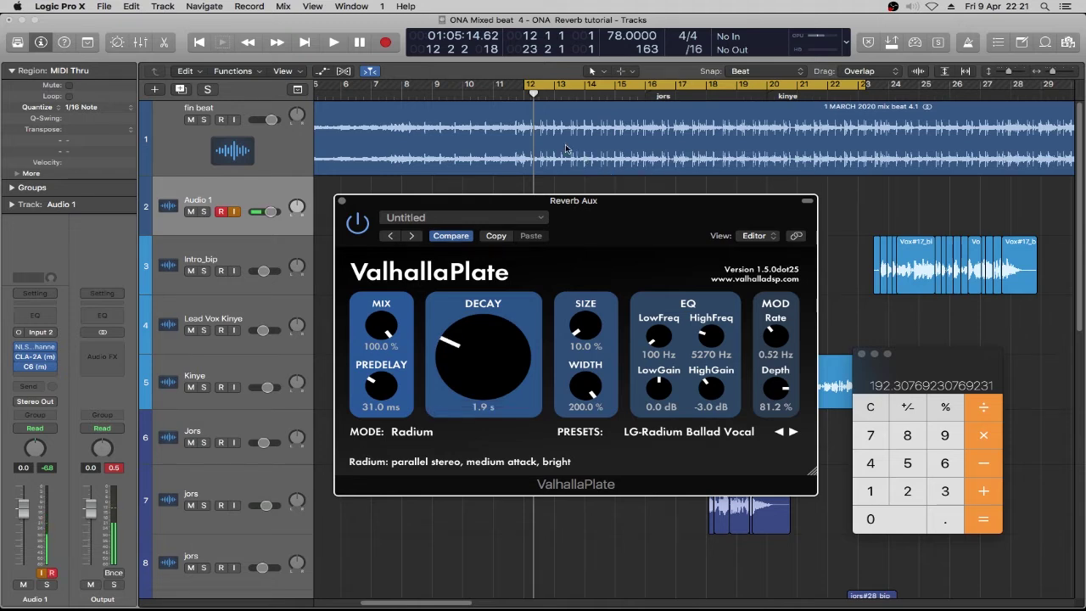
Mute the fin beat track and play the vocals to audition the plate reverb, restoring Audio 1's input monitoring when done.
{"action": "left_click", "coordinate": [480, 187]}
{"action": "key", "text": "ctrl+m"}
{"action": "key", "text": "space"}
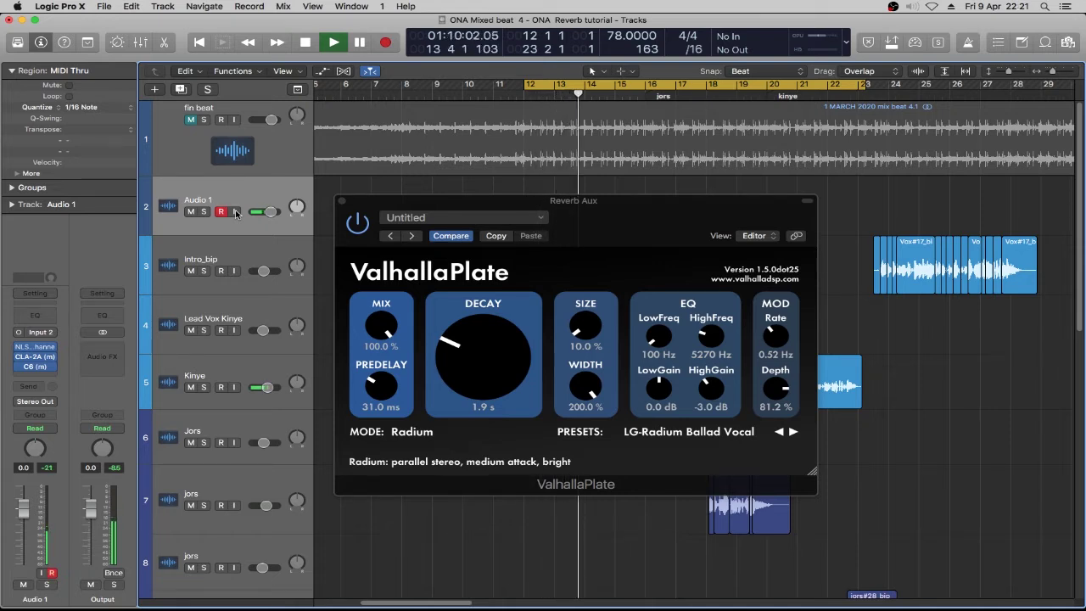
{"action": "left_click", "coordinate": [236, 213]}
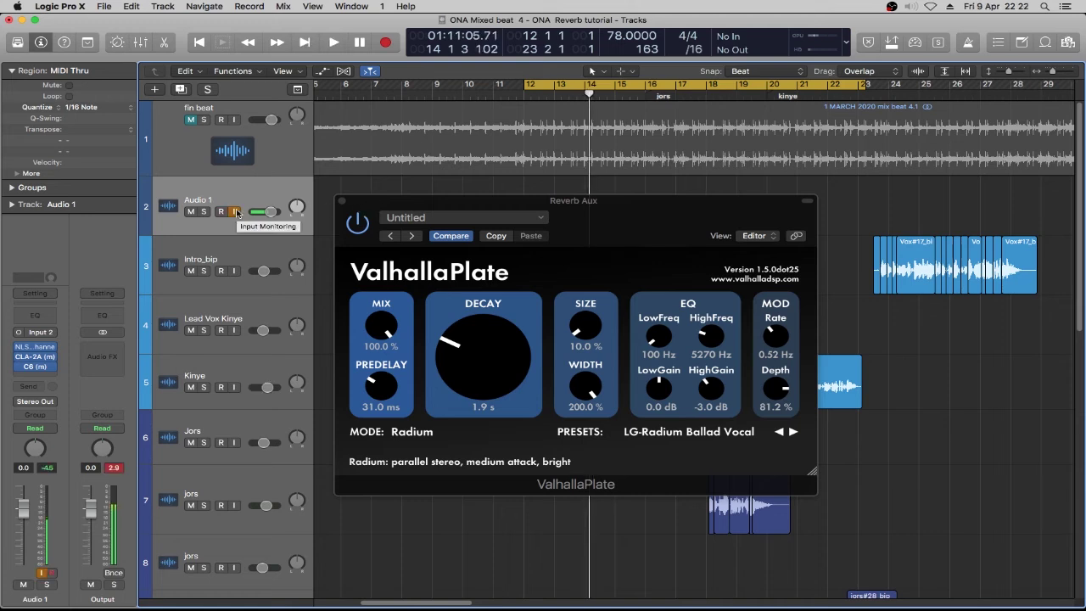
{"action": "key", "text": "alt+r"}
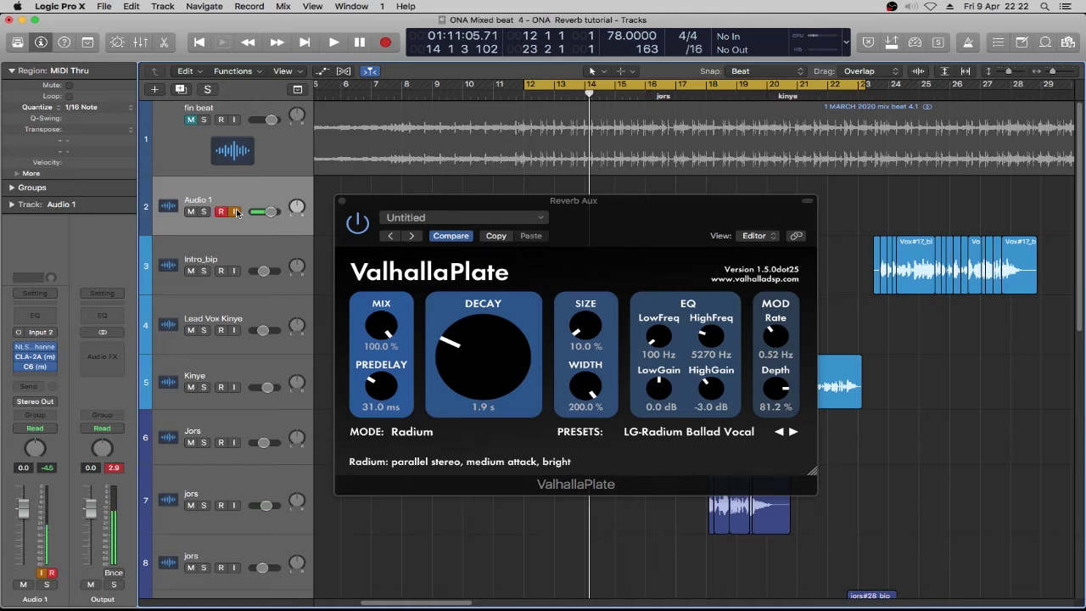
{"action": "key", "text": "alt+r"}
Switch to Calculator and multiply the displayed result by 2.
{"action": "mouse_move", "coordinate": [628, 591]}
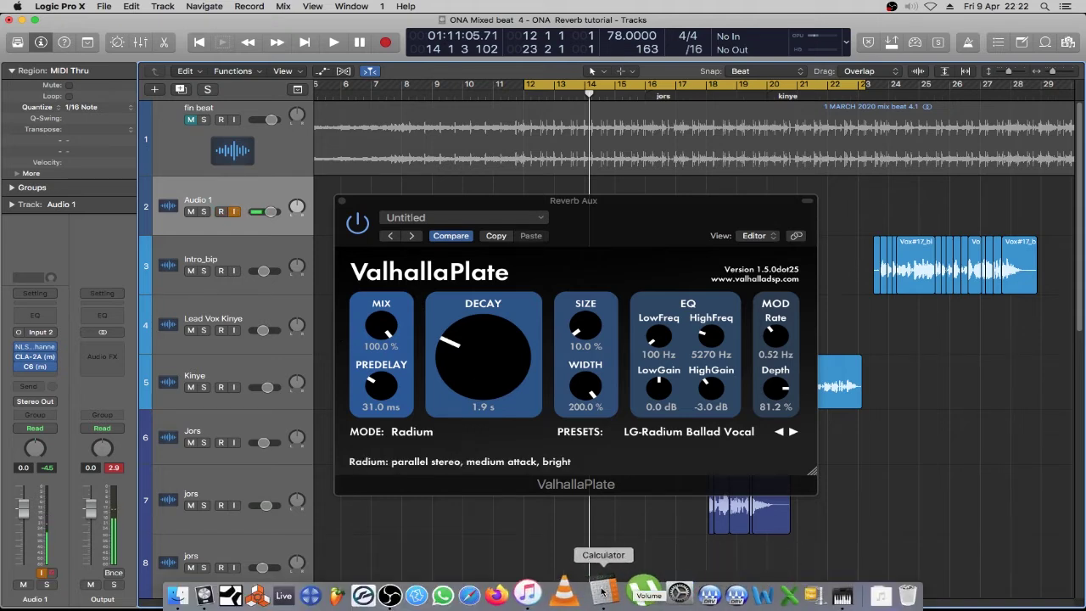
{"action": "left_click", "coordinate": [587, 594]}
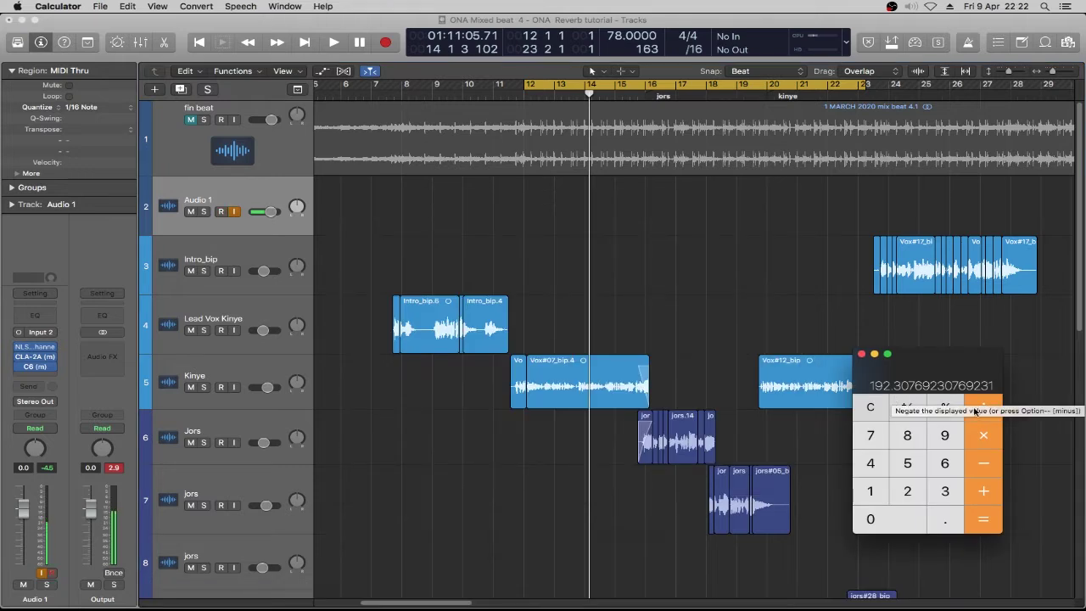
{"action": "left_click", "coordinate": [983, 435]}
{"action": "left_click", "coordinate": [906, 490]}
{"action": "left_click", "coordinate": [983, 518]}
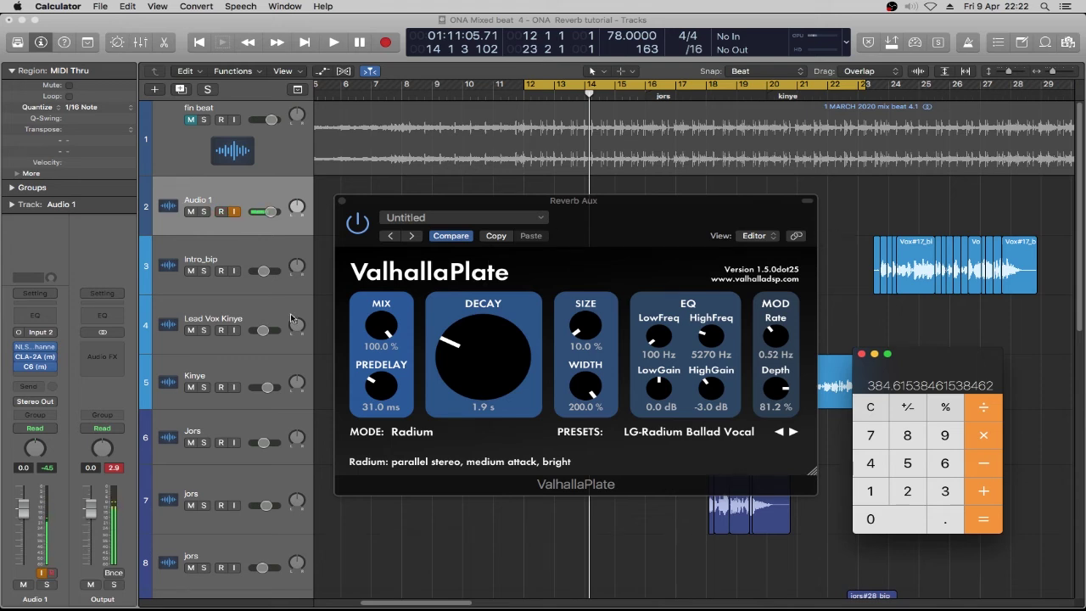
Set the ValhallaPlate decay to 3.8 s.
{"action": "left_click", "coordinate": [480, 408]}
{"action": "type", "text": "3.8"}
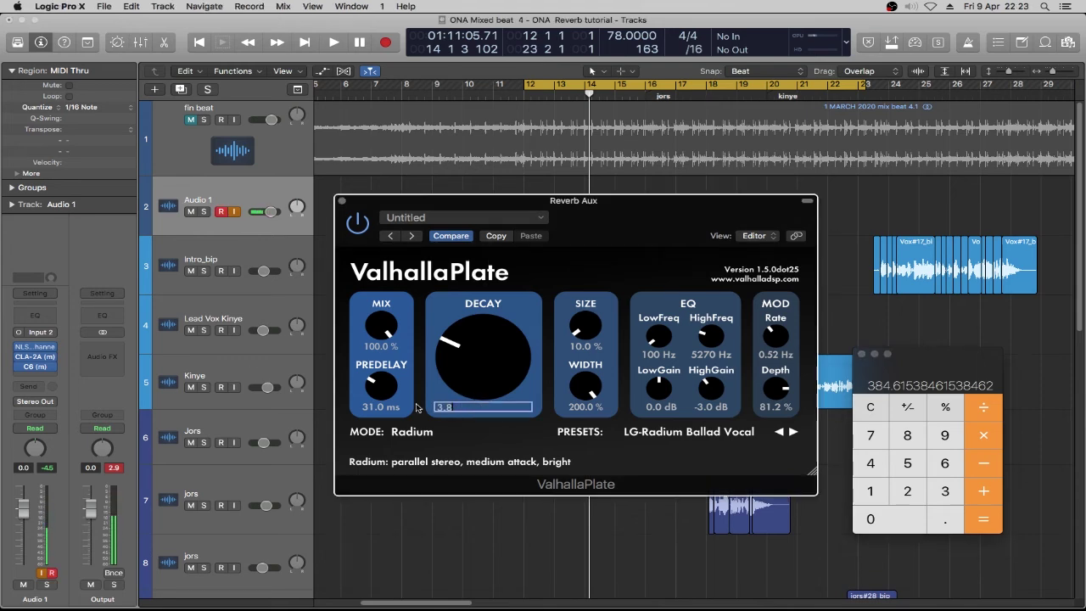
{"action": "key", "text": "Return"}
Play the vocals from bar 12 with Audio 1's input monitoring off to audition the longer decay.
{"action": "left_click", "coordinate": [238, 221]}
{"action": "key", "text": "space"}
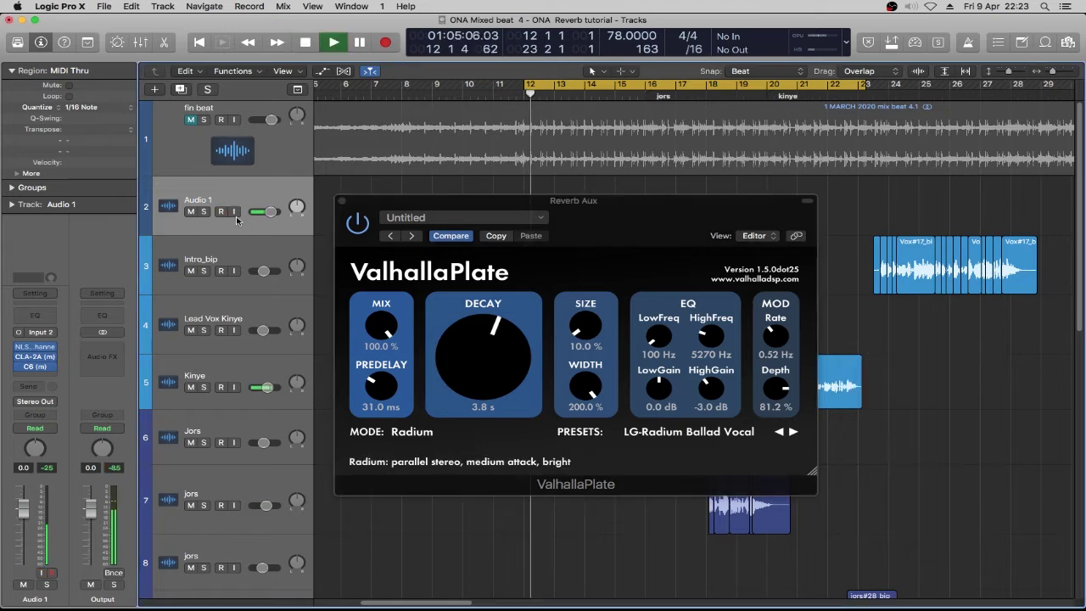
{"action": "key", "text": "alt+r"}
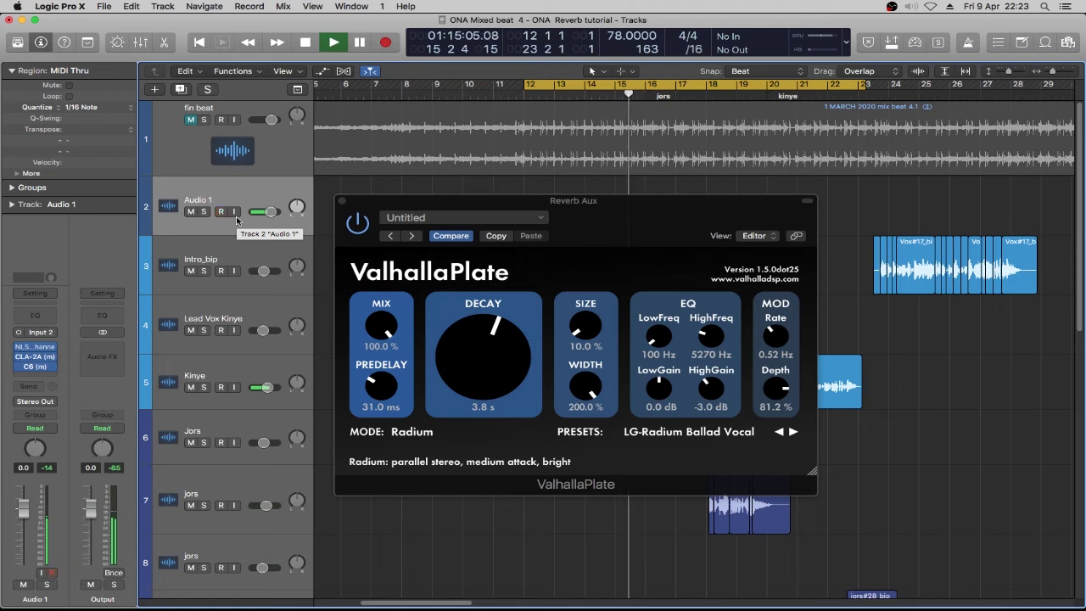
{"action": "left_click", "coordinate": [236, 214]}
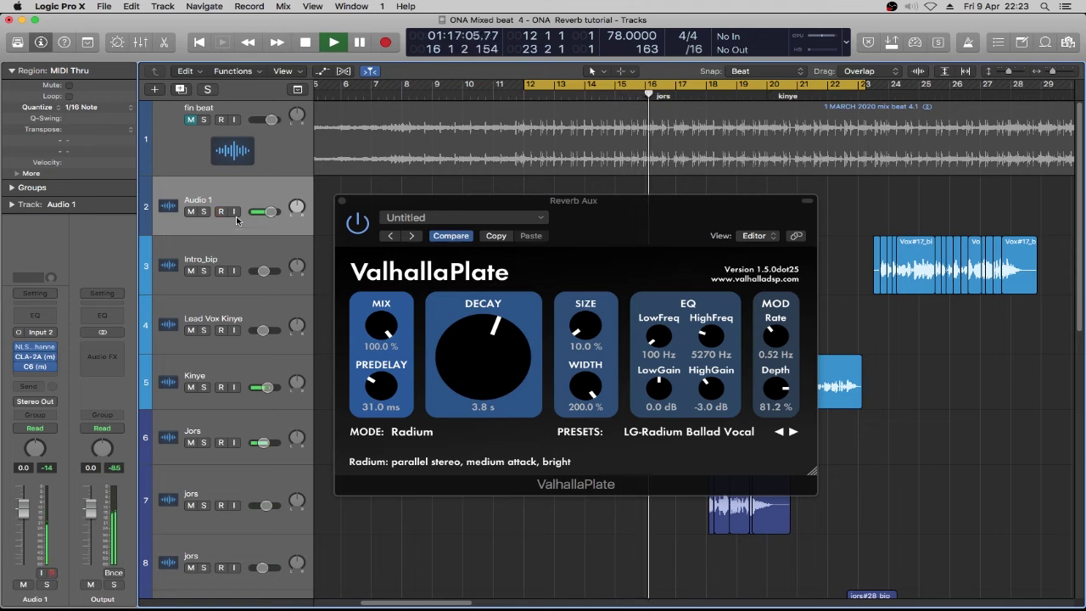
{"action": "left_click", "coordinate": [111, 467]}
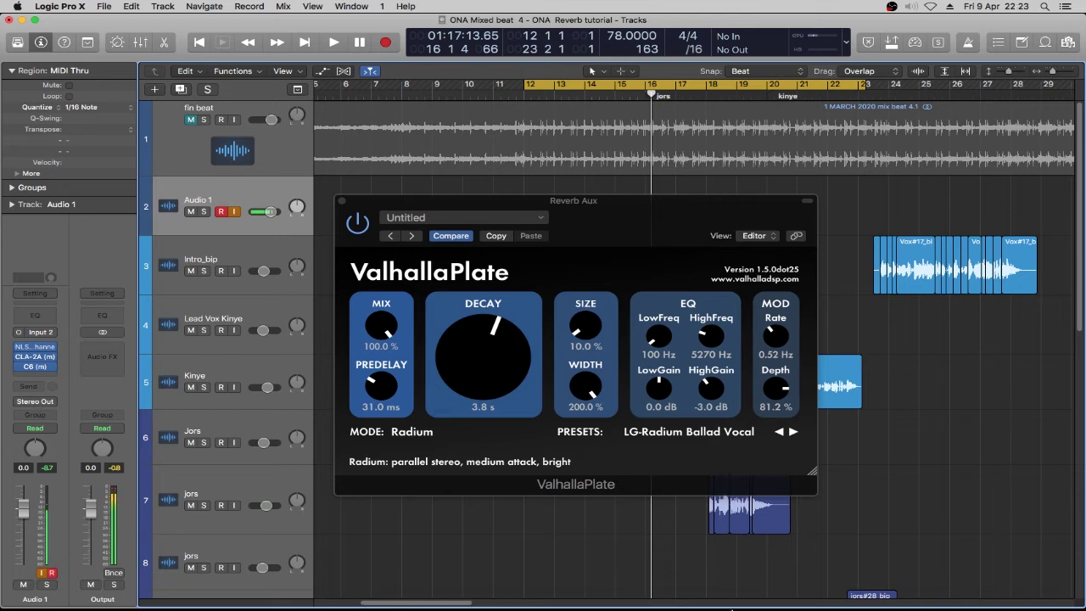
Switch to Calculator to check the last computed value and return to Logic Pro.
{"action": "mouse_move", "coordinate": [805, 597]}
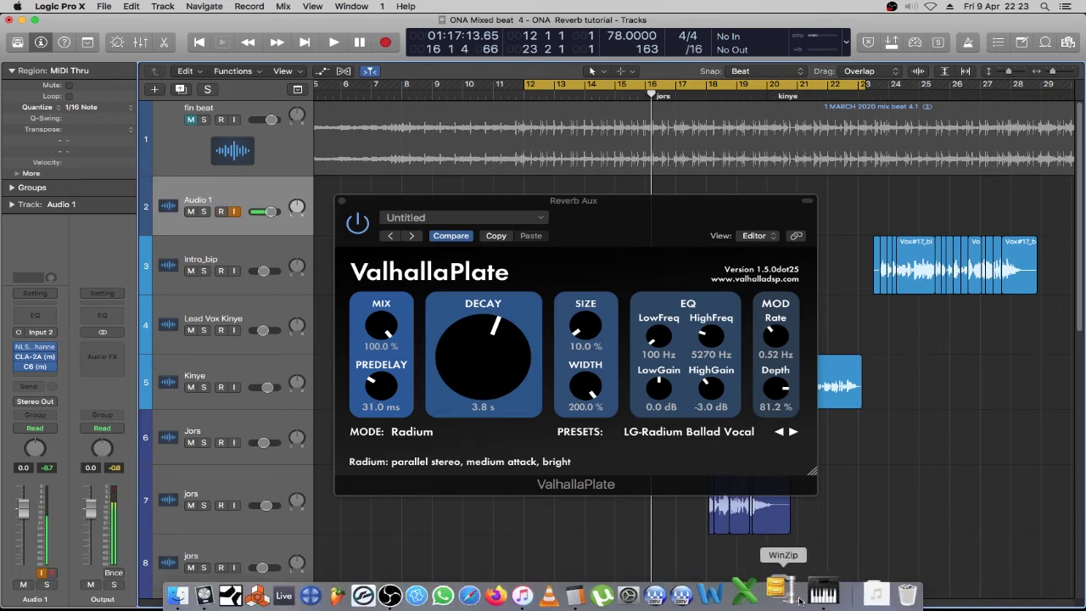
{"action": "left_click", "coordinate": [598, 597]}
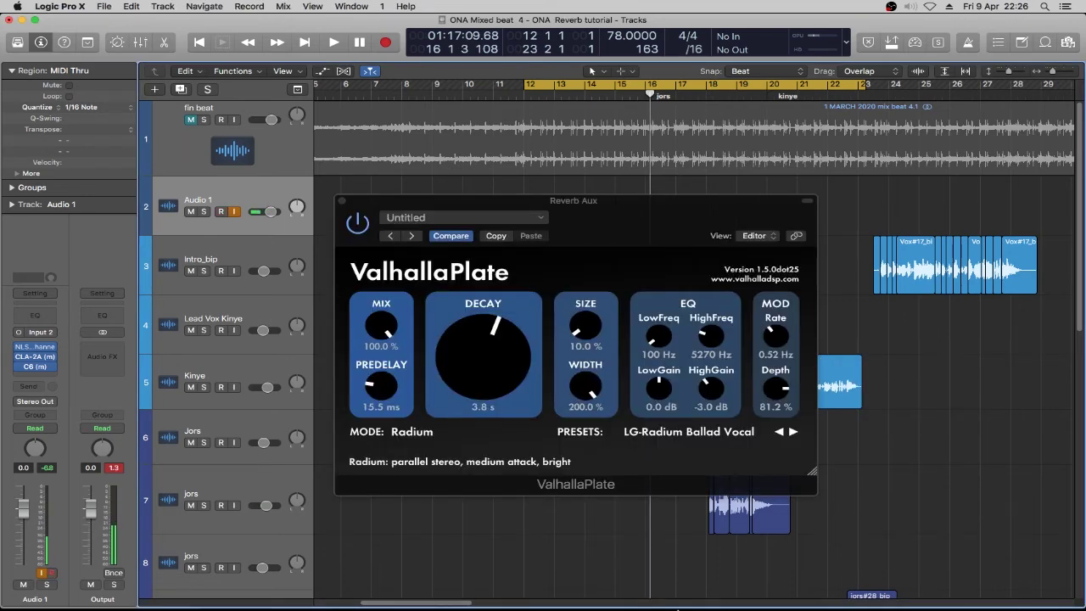
{"action": "left_click", "coordinate": [596, 594]}
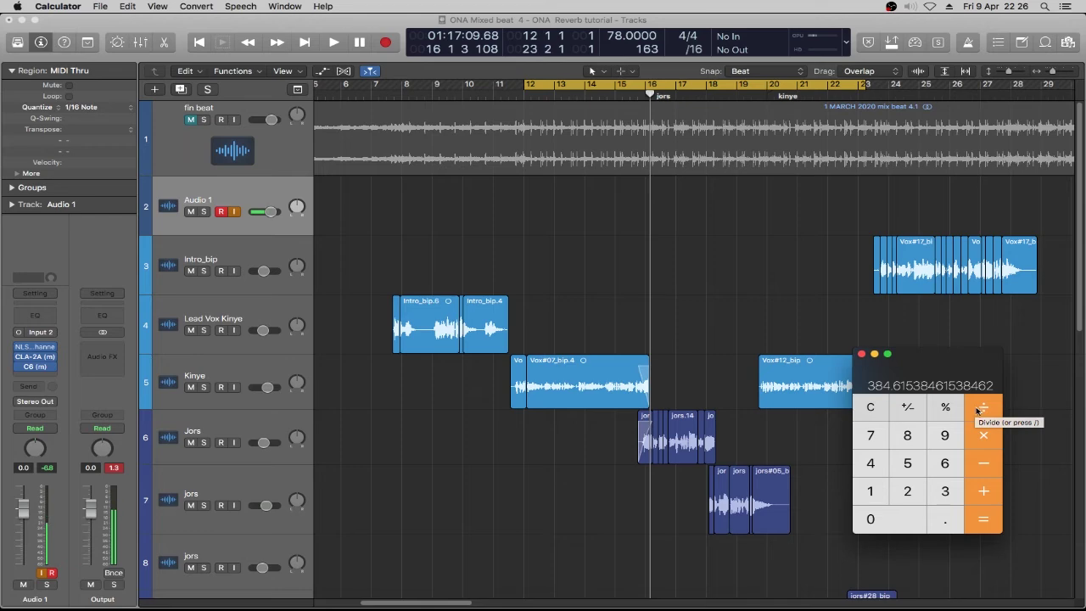
{"action": "left_click", "coordinate": [127, 471]}
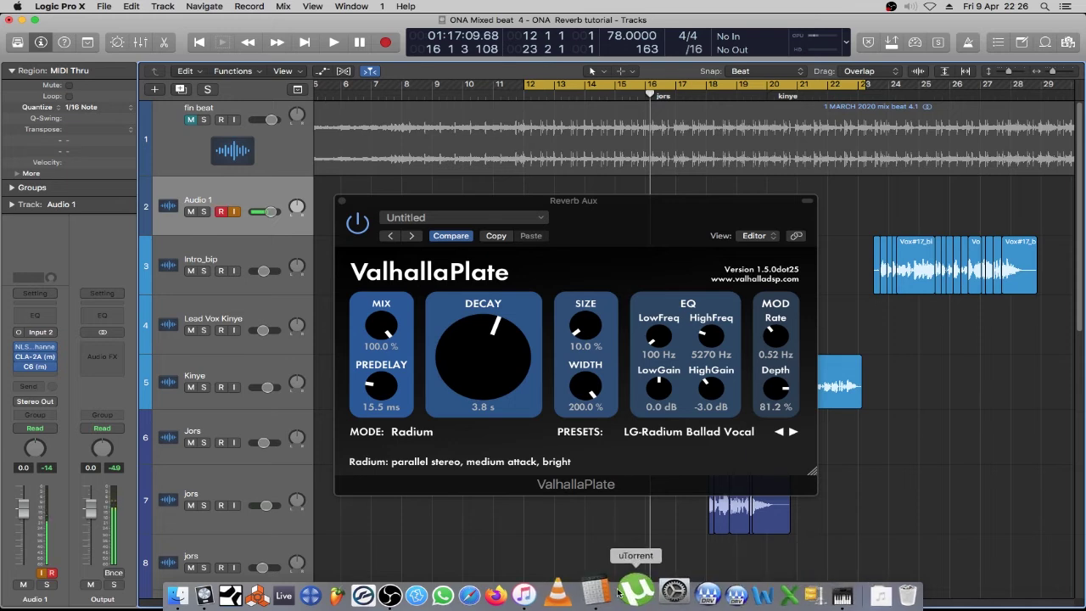
Switch to Calculator and divide the displayed result by 2 twice in succession.
{"action": "left_click", "coordinate": [602, 592]}
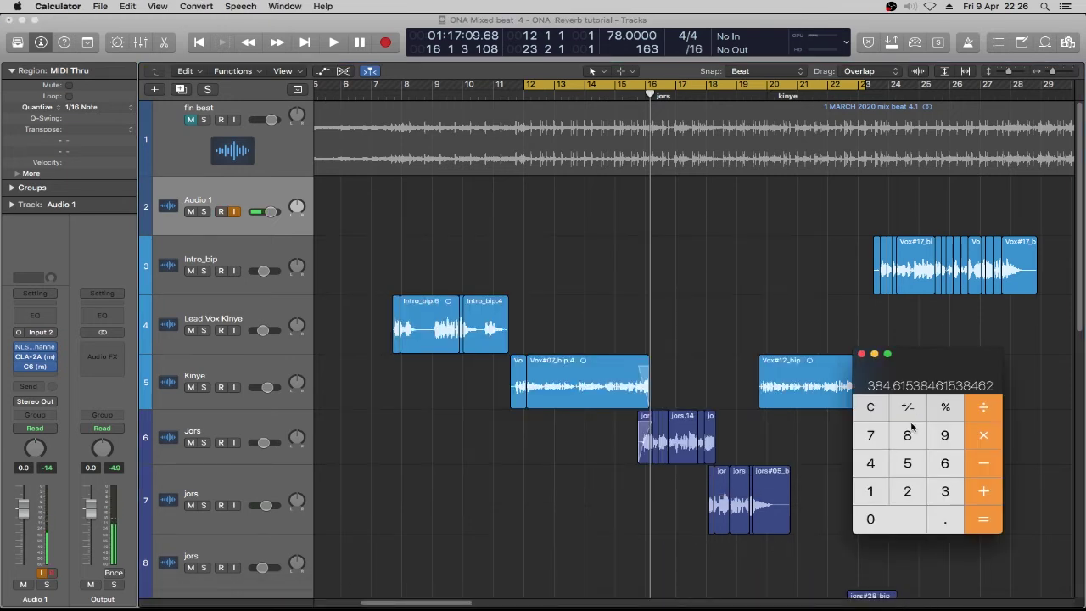
{"action": "left_click", "coordinate": [984, 412]}
{"action": "left_click", "coordinate": [907, 494]}
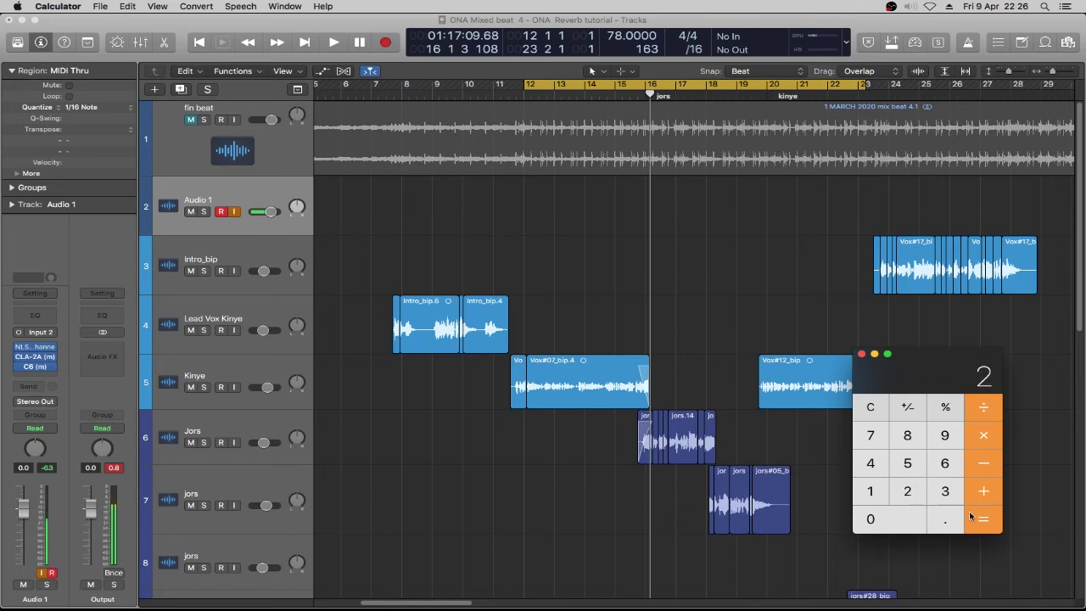
{"action": "left_click", "coordinate": [973, 522]}
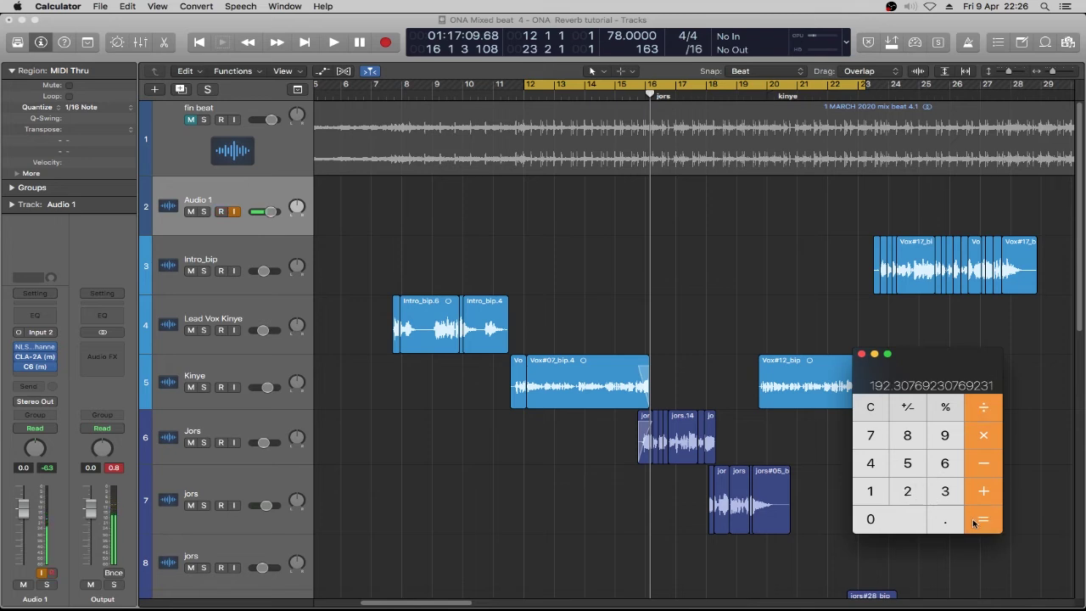
{"action": "left_click", "coordinate": [984, 410]}
{"action": "left_click", "coordinate": [906, 492]}
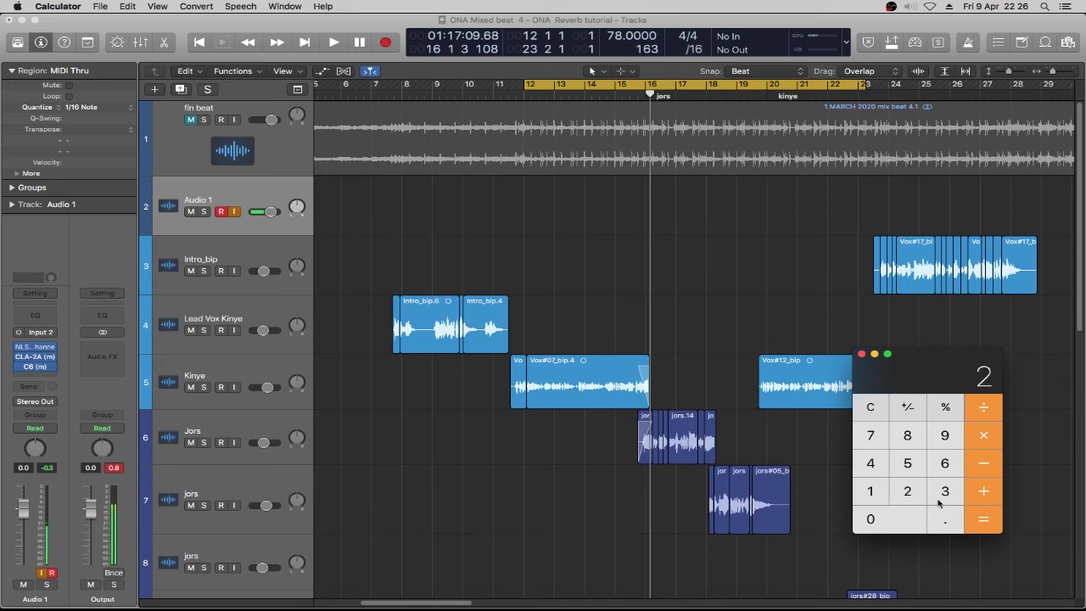
{"action": "left_click", "coordinate": [981, 520]}
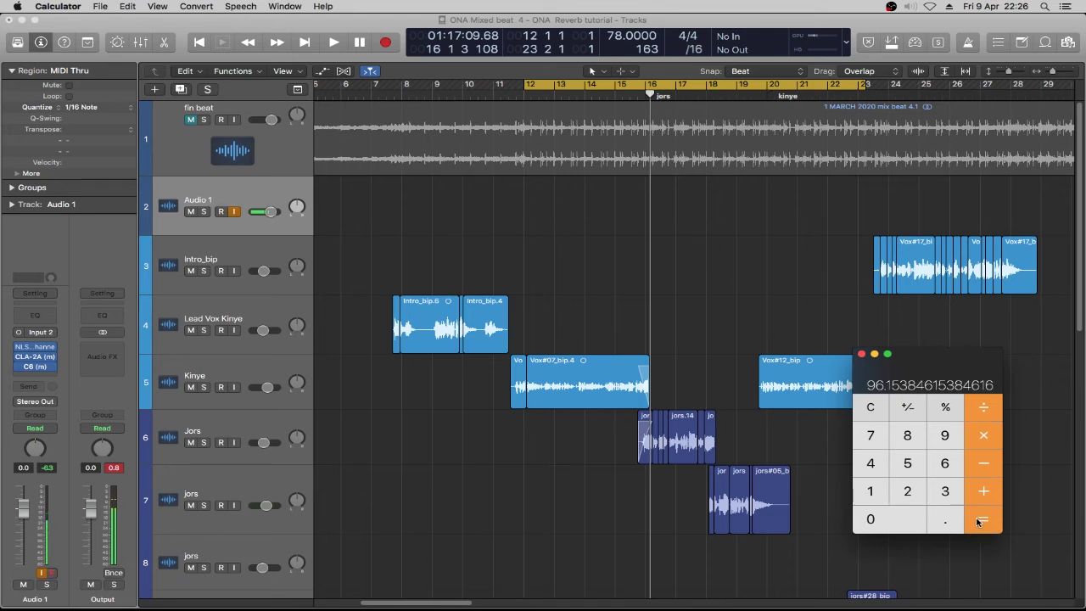
Return to Logic Pro and set the ValhallaPlate predelay to 96 ms.
{"action": "left_click", "coordinate": [837, 606]}
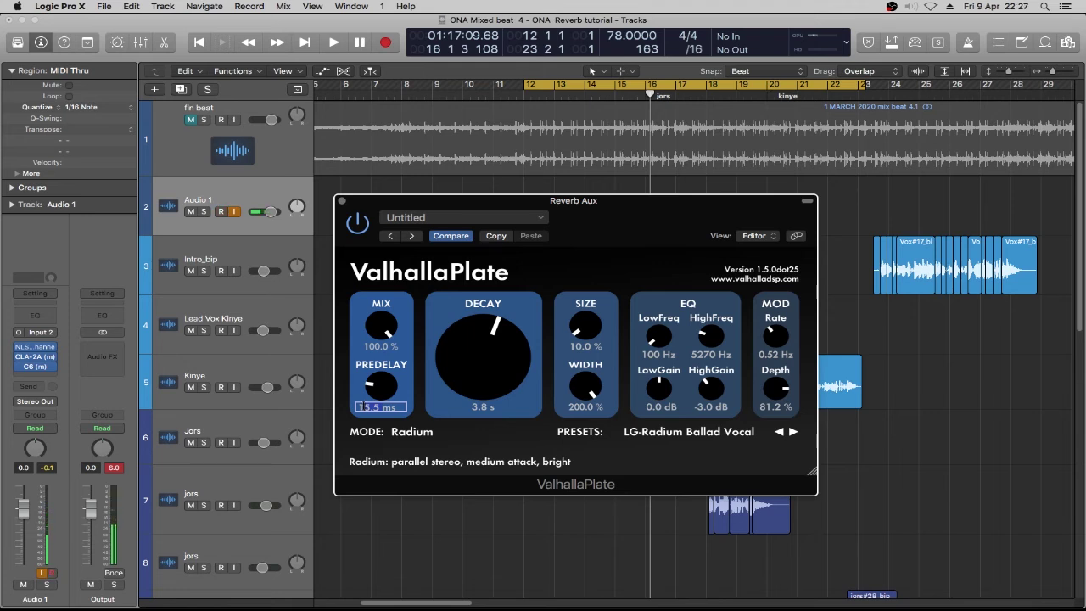
{"action": "key", "text": "BackSpace"}
{"action": "key", "text": "BackSpace"}
{"action": "key", "text": "BackSpace"}
{"action": "key", "text": "BackSpace"}
{"action": "key", "text": "BackSpace"}
{"action": "type", "text": "16"}
{"action": "key", "text": "Return"}
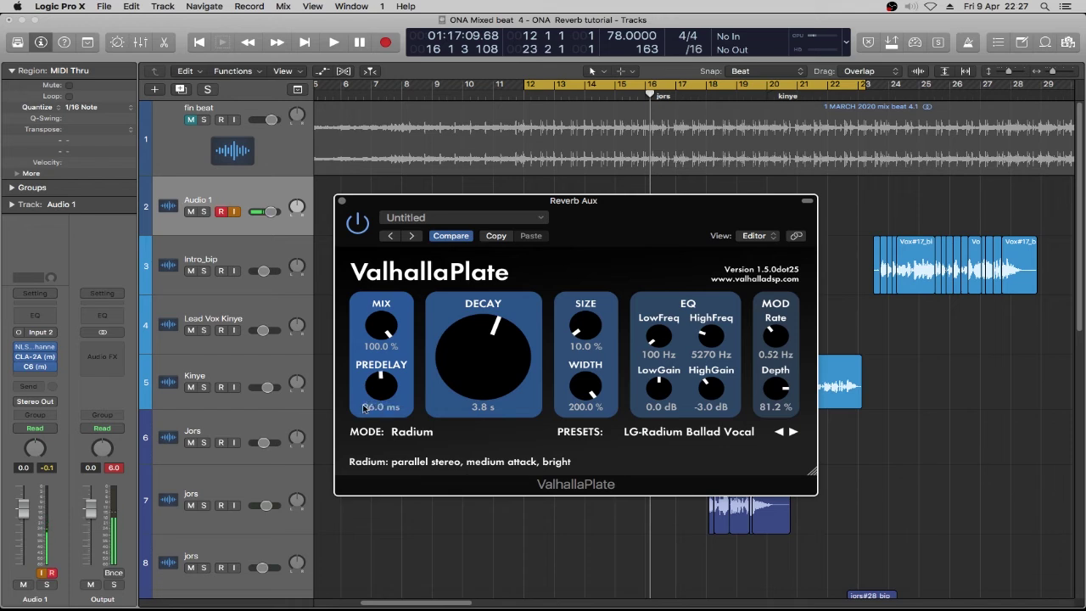
{"action": "left_click", "coordinate": [448, 175]}
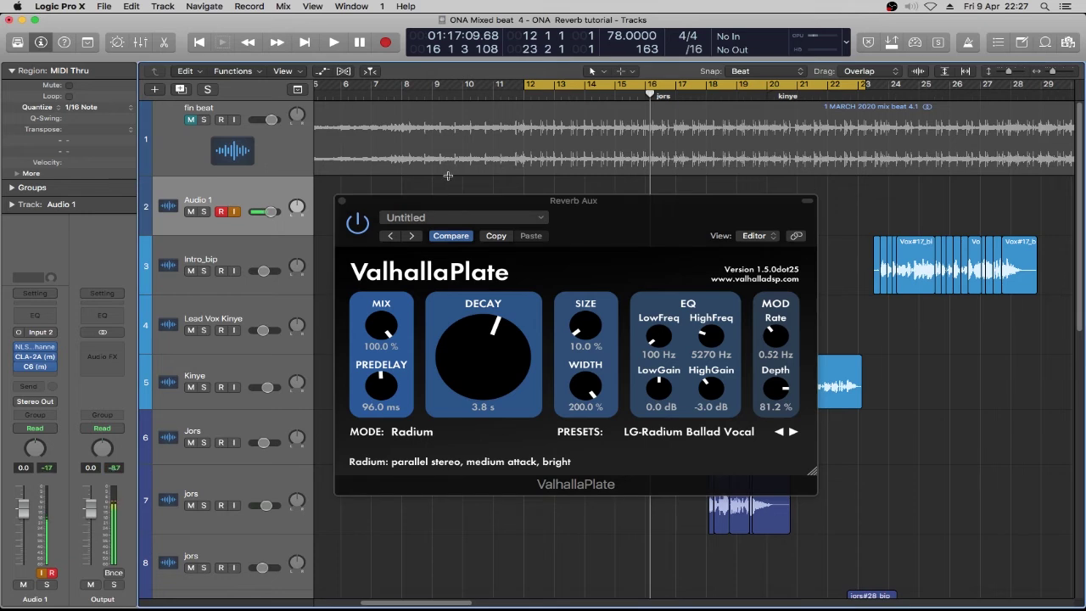
Audition the vocals from bar 12 with the new predelay, keeping Audio 1's input monitoring off only during playback.
{"action": "left_click_drag", "start_coordinate": [458, 204], "coordinate": [504, 202]}
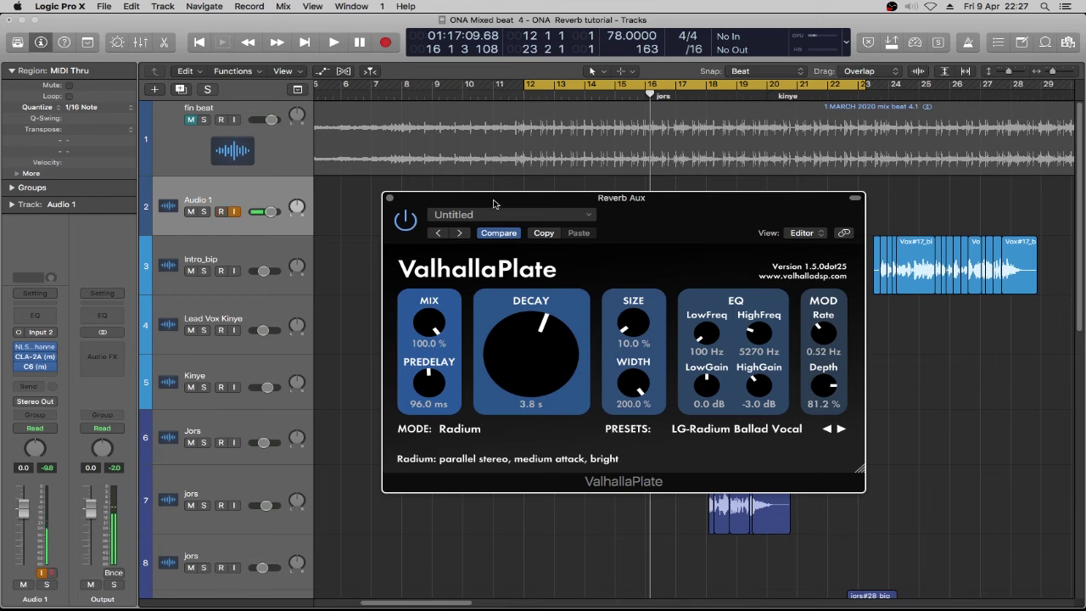
{"action": "left_click", "coordinate": [221, 212]}
{"action": "key", "text": "space"}
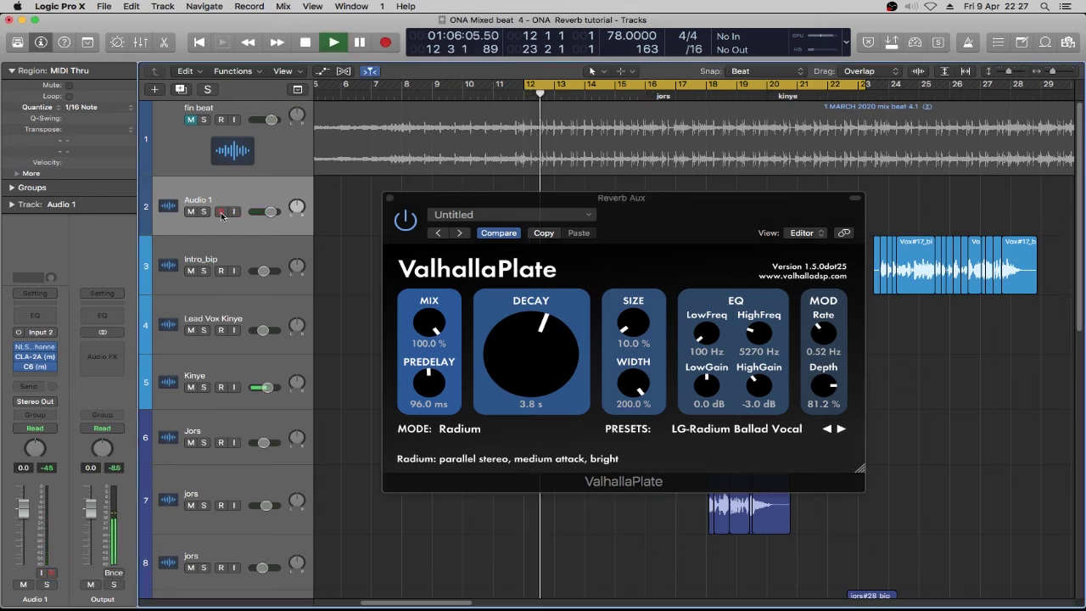
{"action": "left_click_drag", "start_coordinate": [403, 201], "coordinate": [216, 158]}
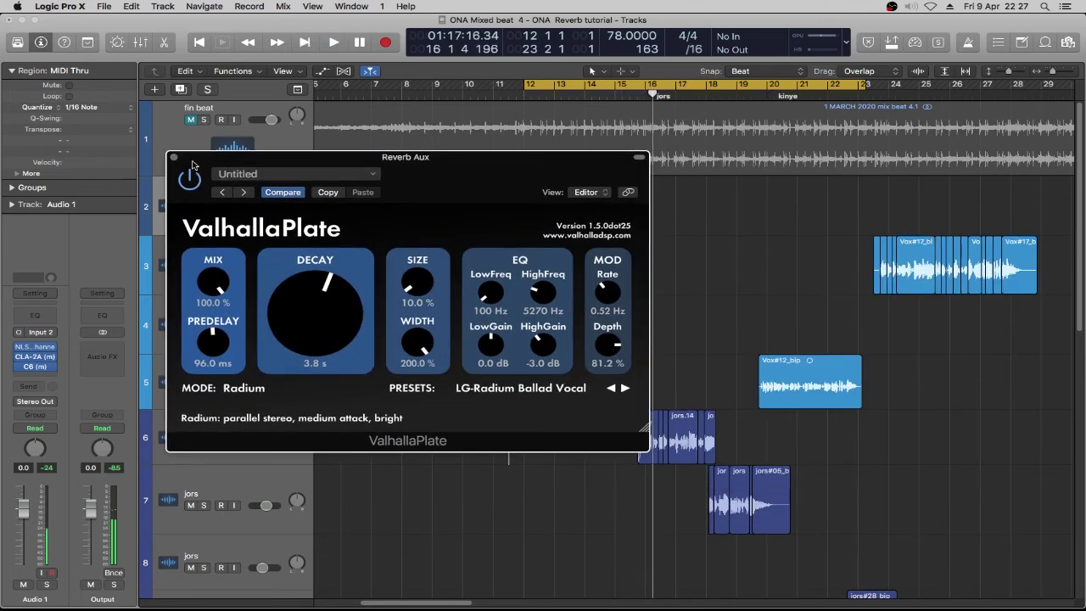
{"action": "left_click_drag", "start_coordinate": [193, 164], "coordinate": [406, 264]}
{"action": "left_click", "coordinate": [227, 212]}
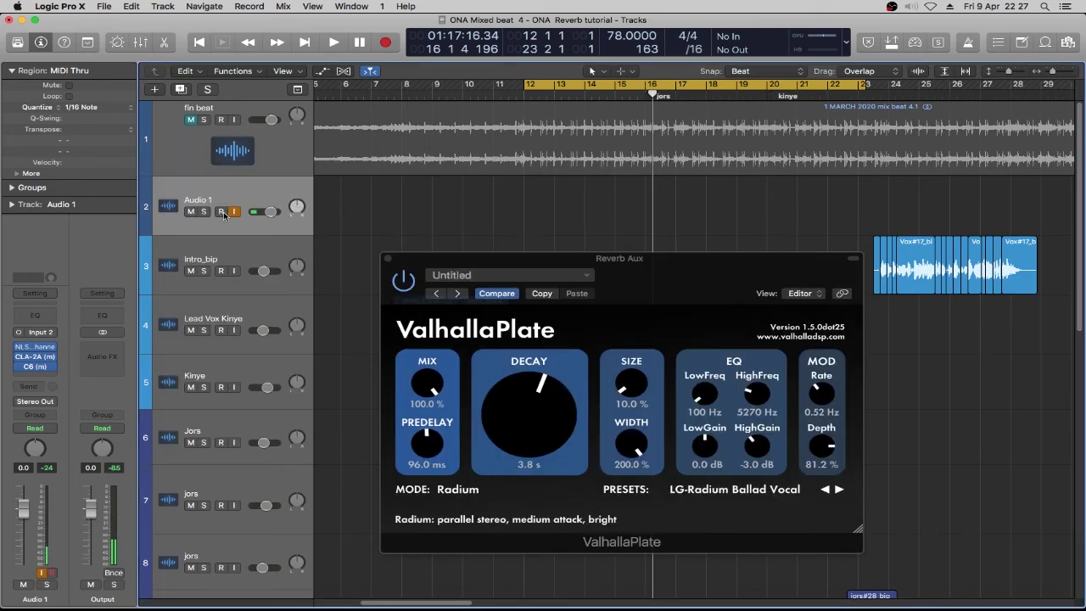
{"action": "left_click", "coordinate": [223, 213]}
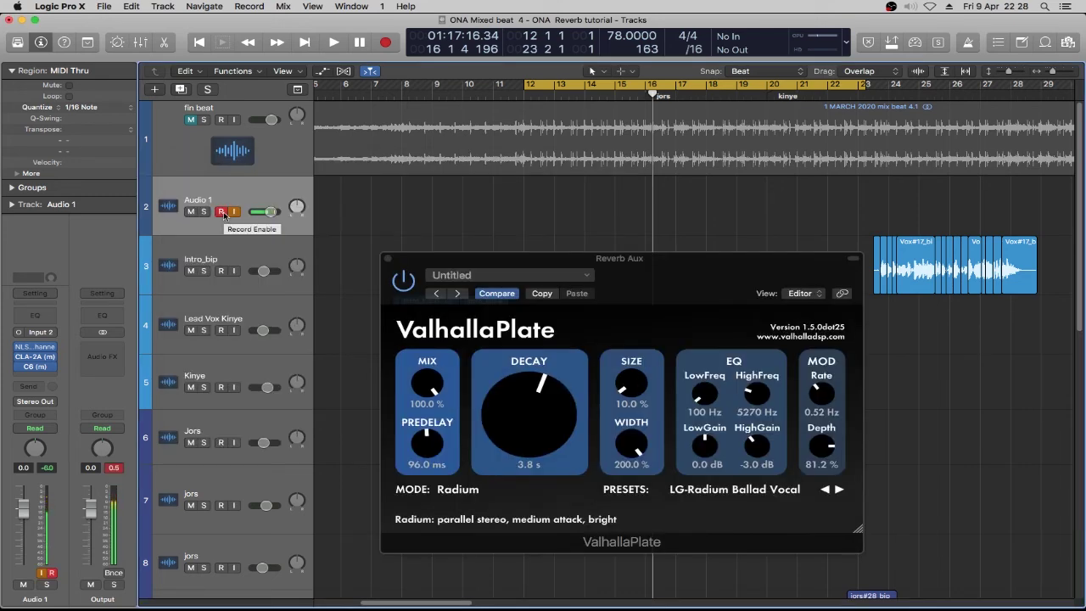
Unmute the fin beat track, turn off Audio 1's input monitoring and play the beat together with the vocals.
{"action": "left_click", "coordinate": [194, 119]}
{"action": "left_click", "coordinate": [234, 212]}
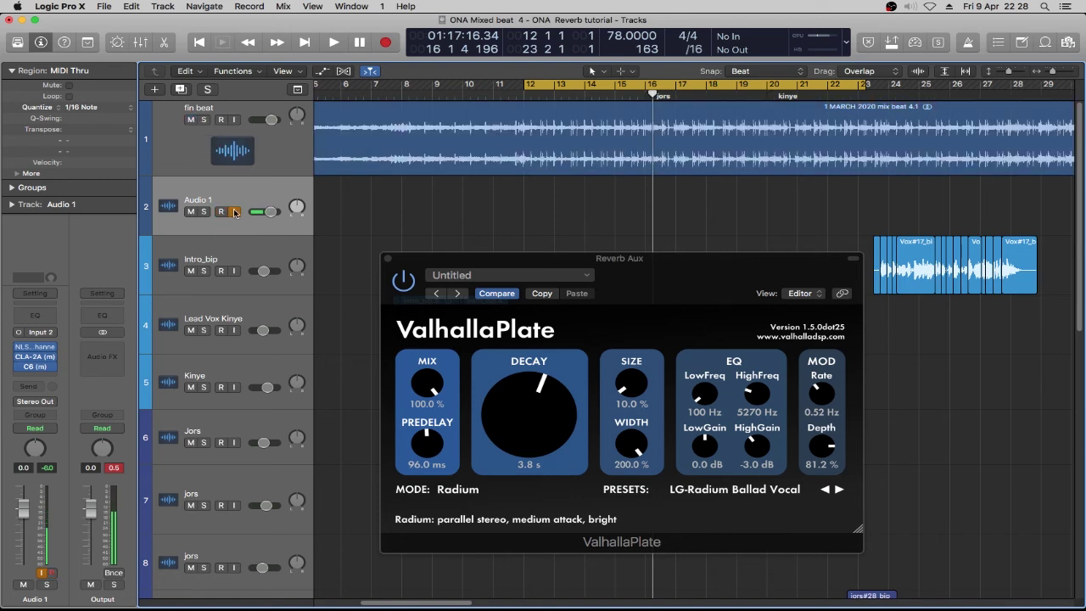
{"action": "key", "text": "space"}
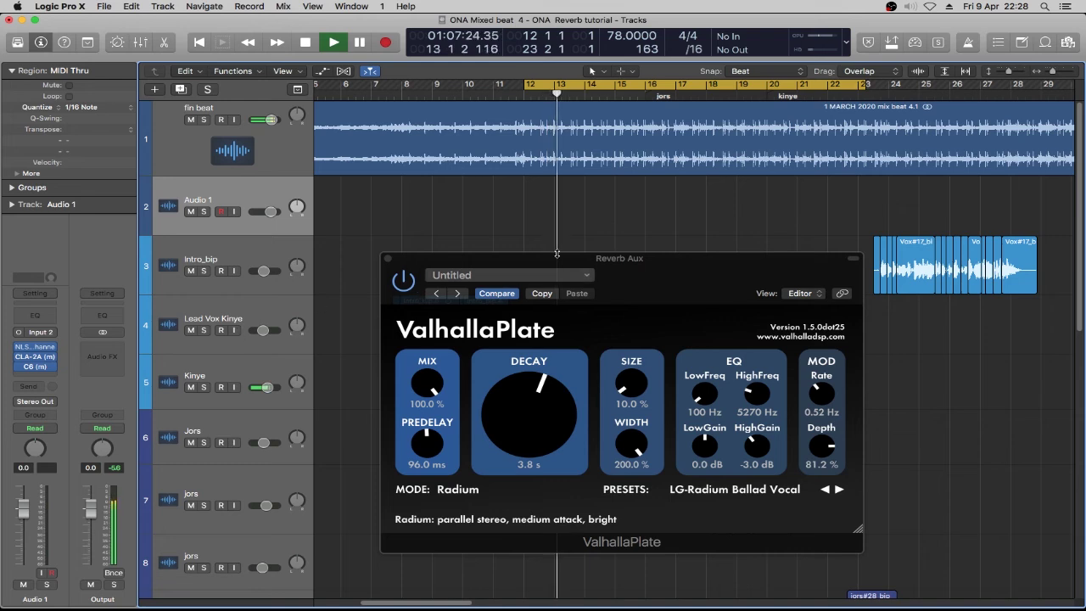
Extend the cycle range's start back to 11 4 1 during playback, moving the ValhallaPlate window aside, and stop playback after listening.
{"action": "left_click_drag", "start_coordinate": [524, 84], "coordinate": [515, 85]}
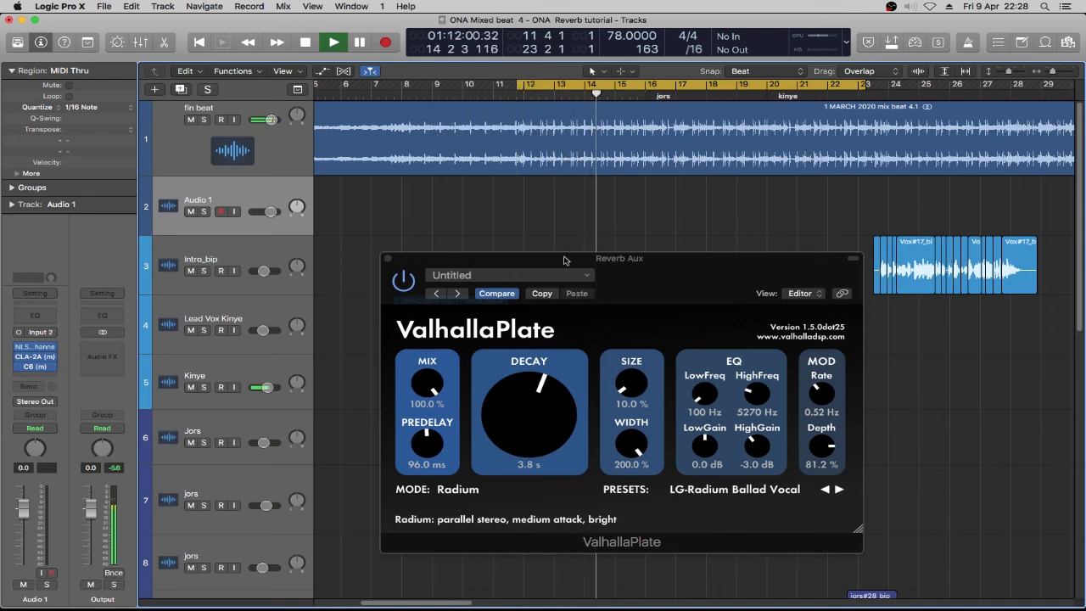
{"action": "left_click_drag", "start_coordinate": [564, 259], "coordinate": [477, 204]}
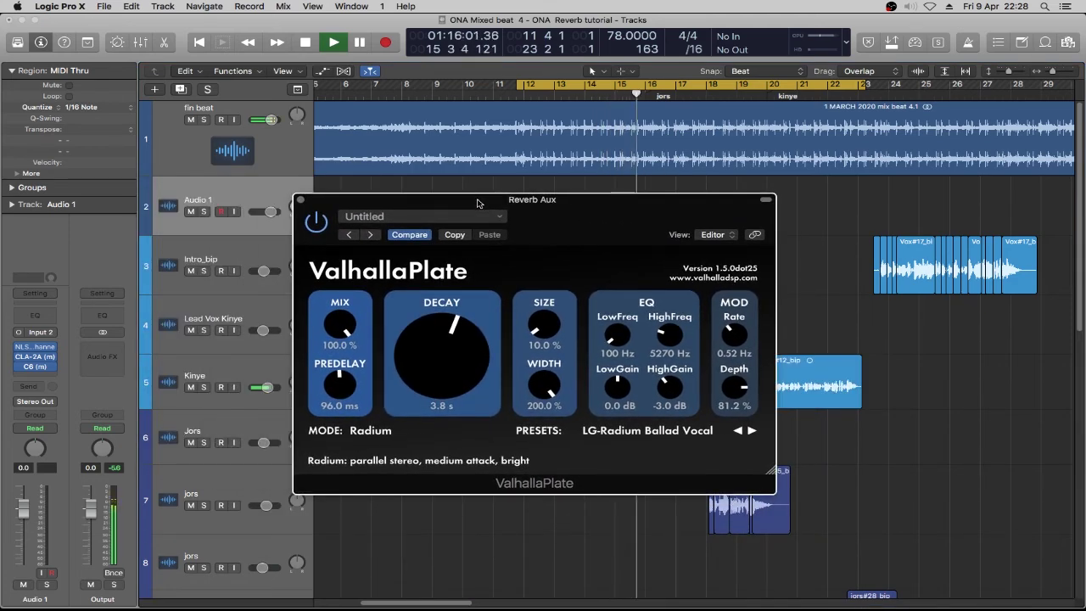
{"action": "left_click_drag", "start_coordinate": [525, 215], "coordinate": [552, 235]}
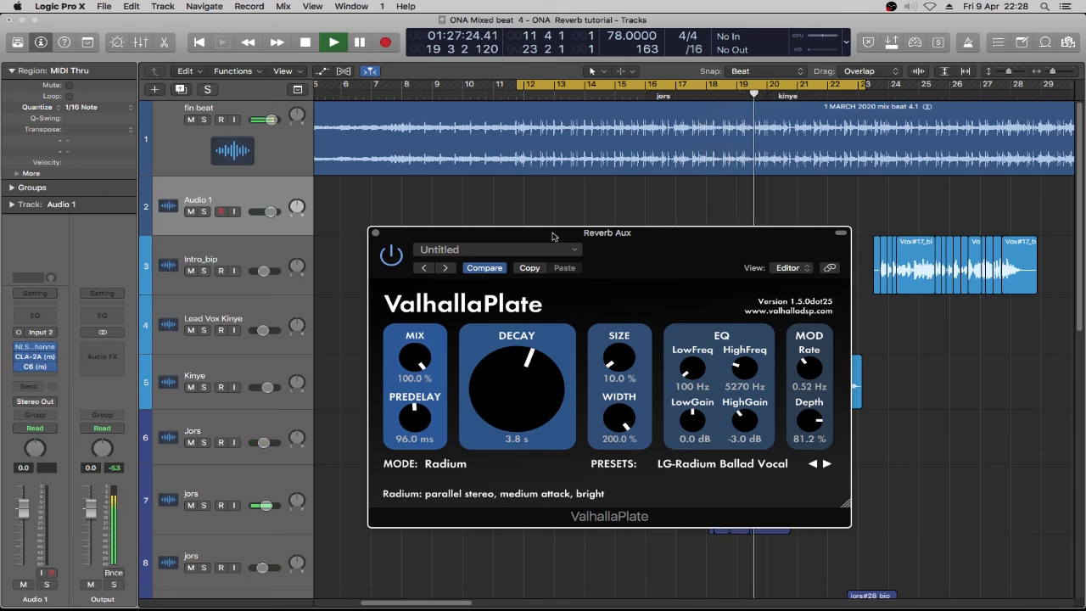
{"action": "key", "text": "space"}
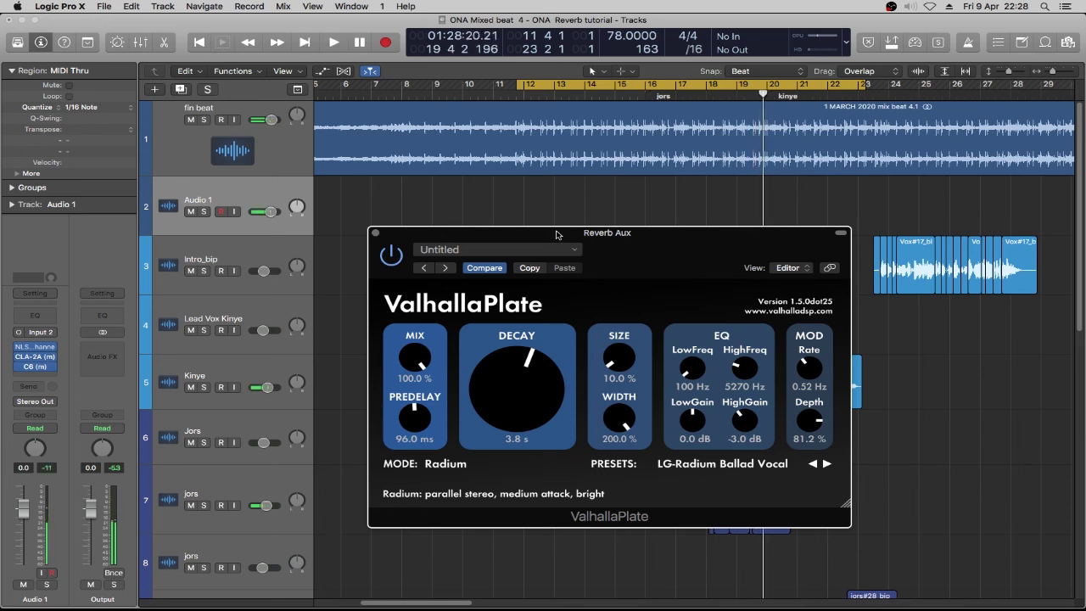
Turn Audio 1's input monitoring back on and reset the Output channel's peak level display.
{"action": "left_click", "coordinate": [232, 211]}
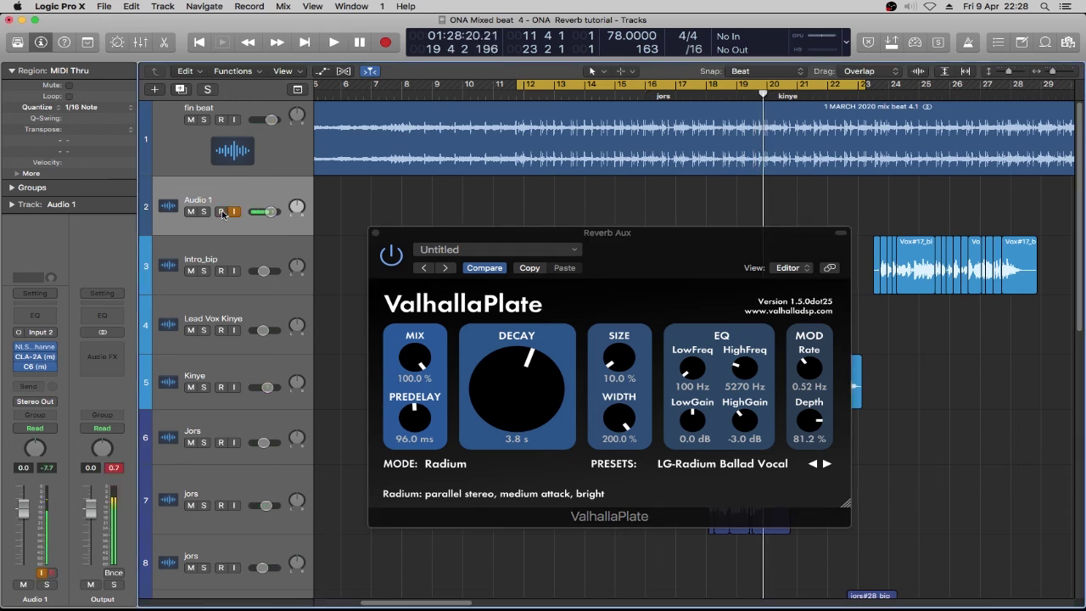
{"action": "left_click", "coordinate": [223, 213]}
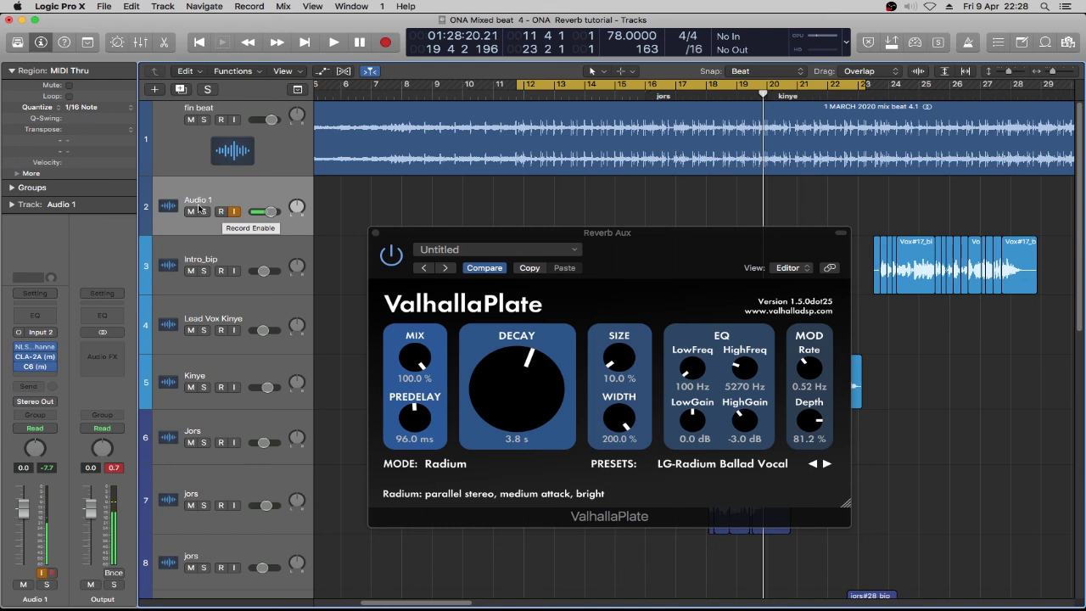
{"action": "left_click", "coordinate": [111, 468]}
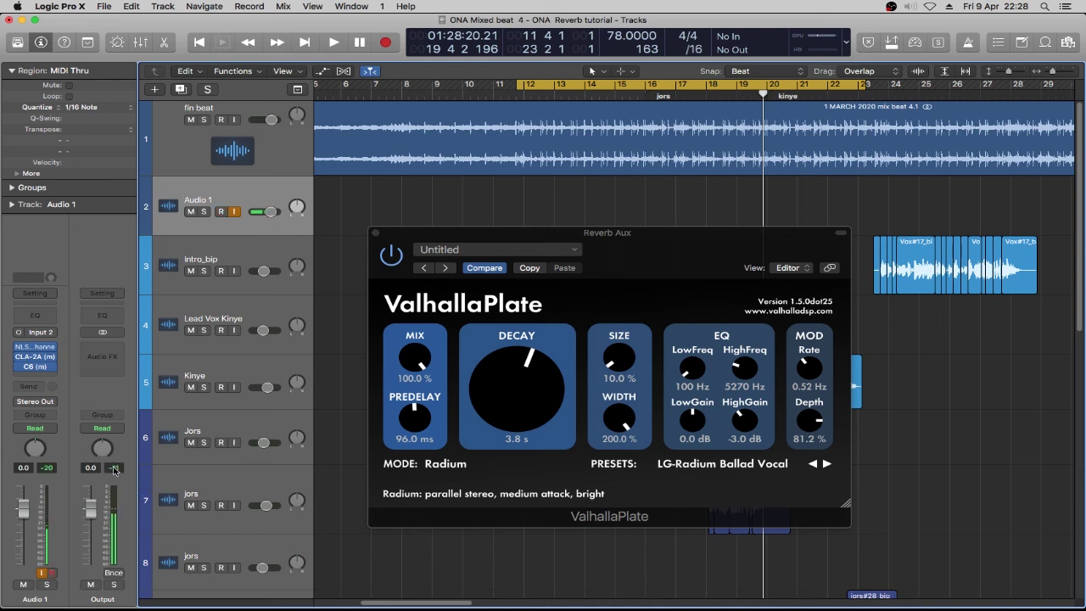